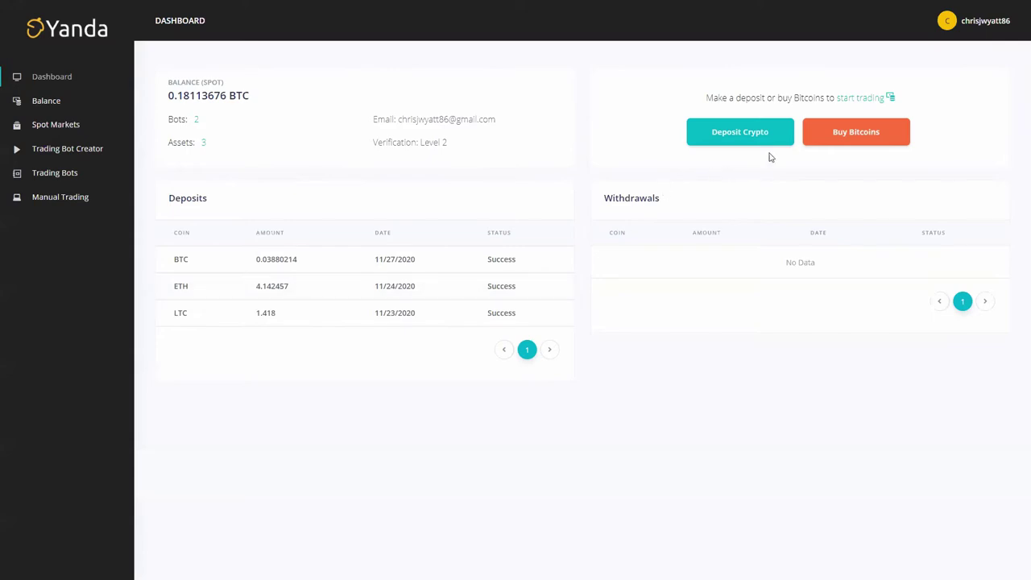
# - View the Changelly Bitcoin purchase form and browse its payment currencies, then close the form without buying
pyautogui.click(851, 142)
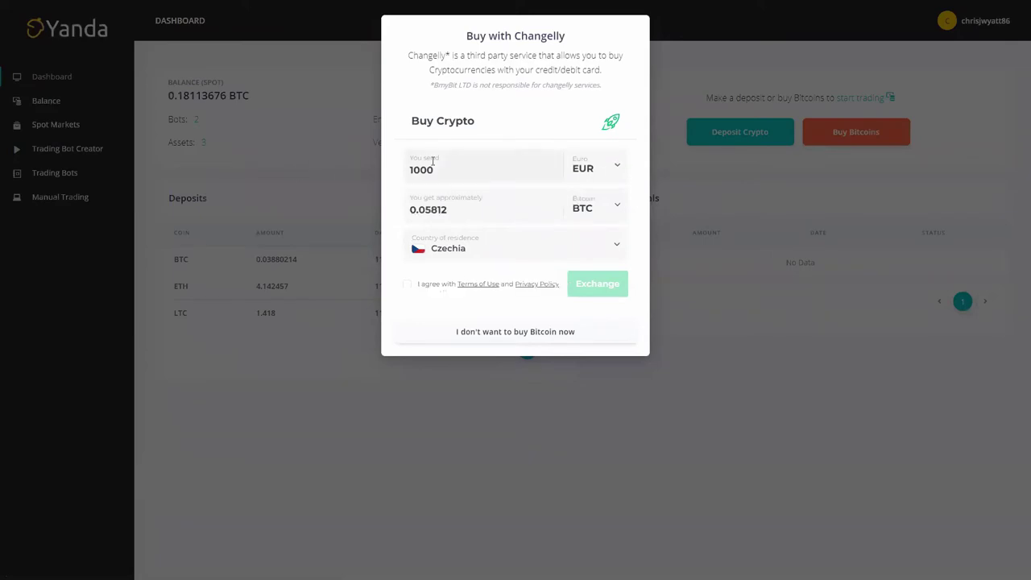
pyautogui.click(579, 173)
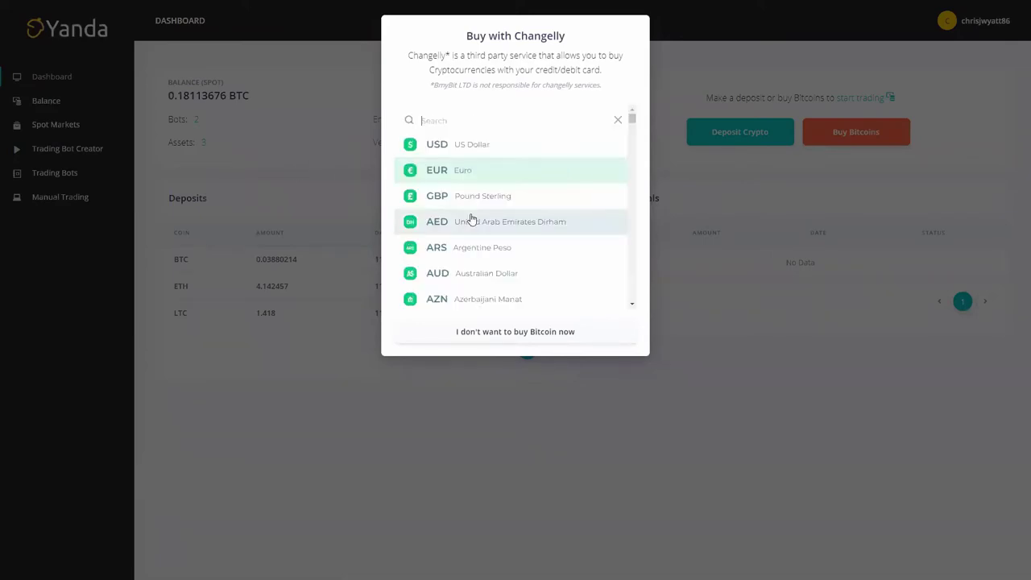
pyautogui.scroll(-5, 474, 219)
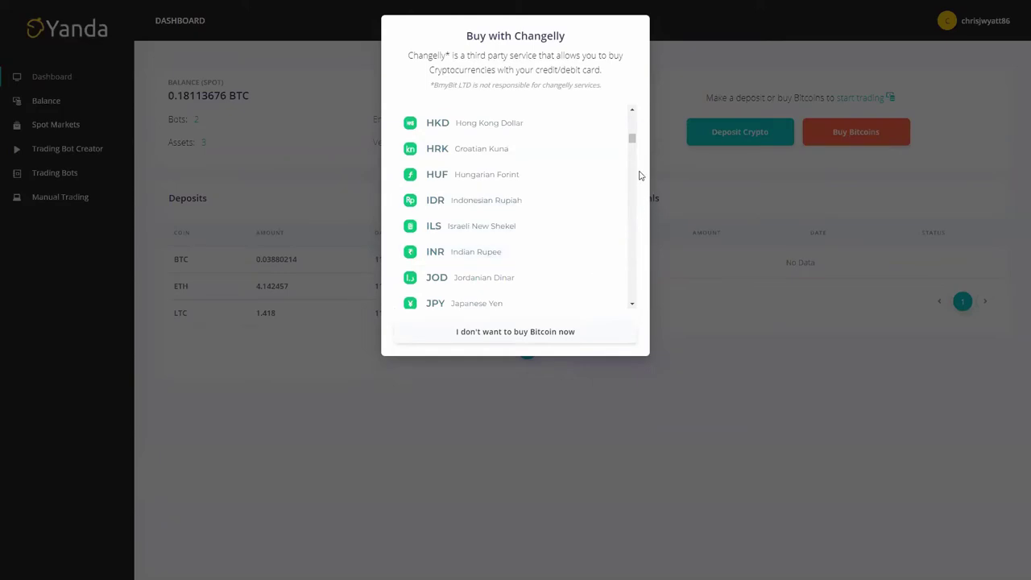
pyautogui.click(682, 98)
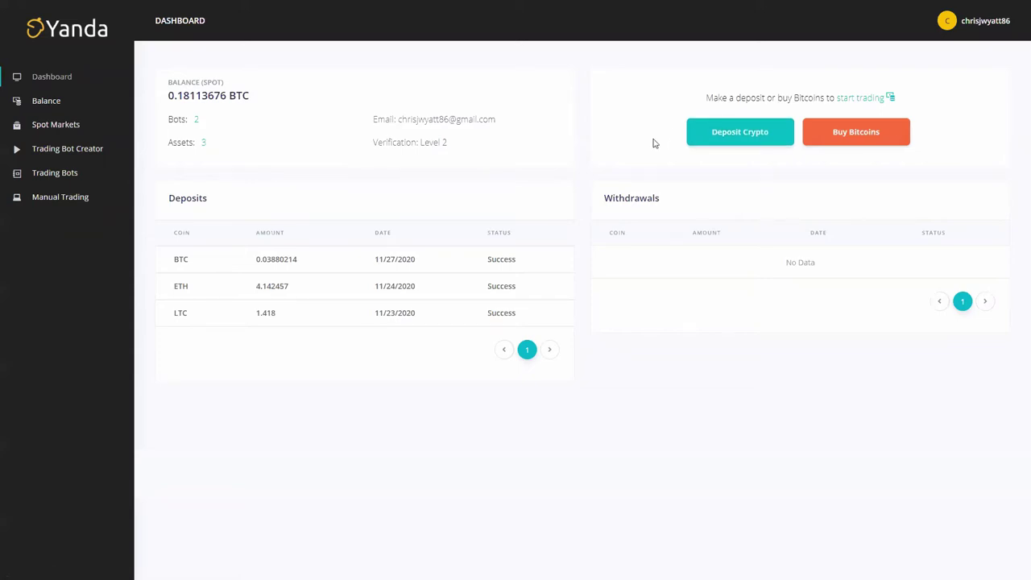
# - Look through the depositable coins, view the BTC deposit address, highlight it and close the address dialog
pyautogui.click(723, 140)
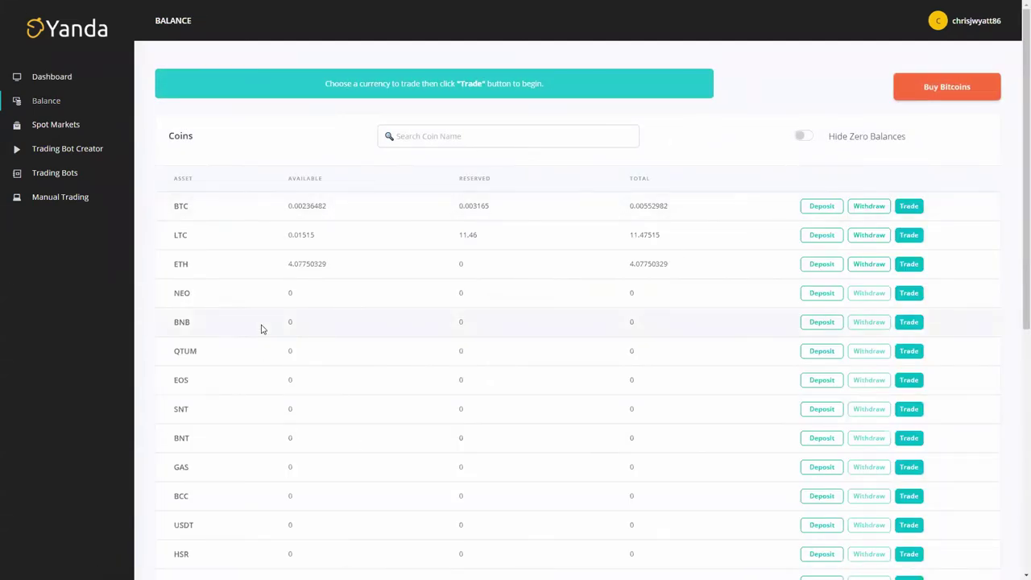
pyautogui.scroll(-3, 266, 324)
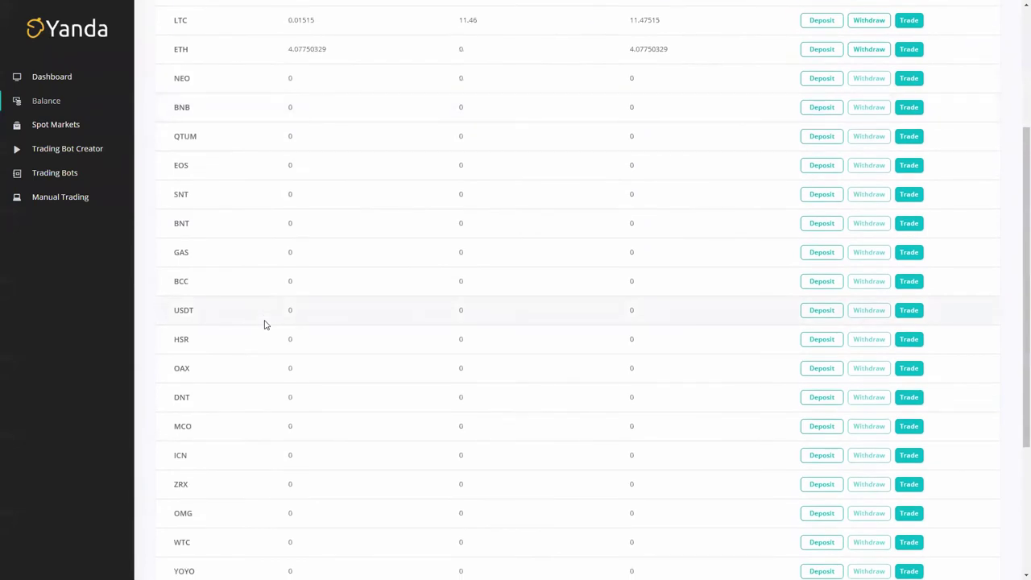
pyautogui.scroll(3, 266, 324)
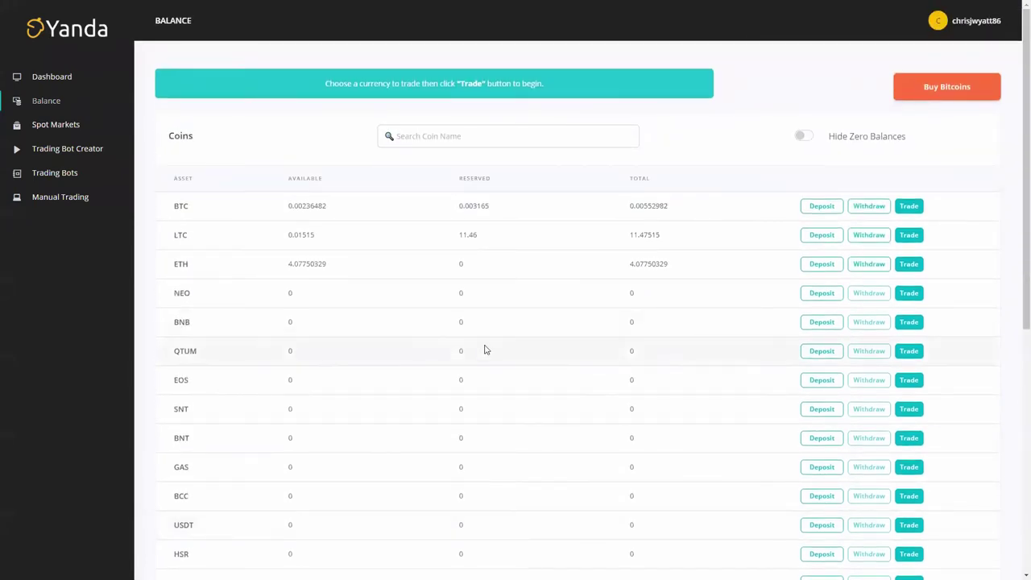
pyautogui.click(814, 205)
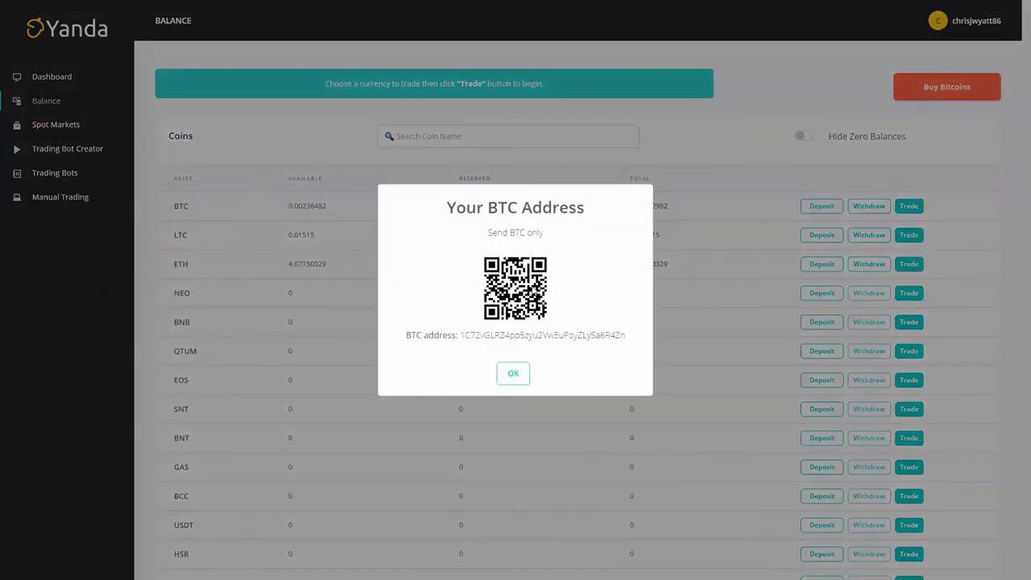
pyautogui.moveTo(462, 336); pyautogui.dragTo(614, 367)
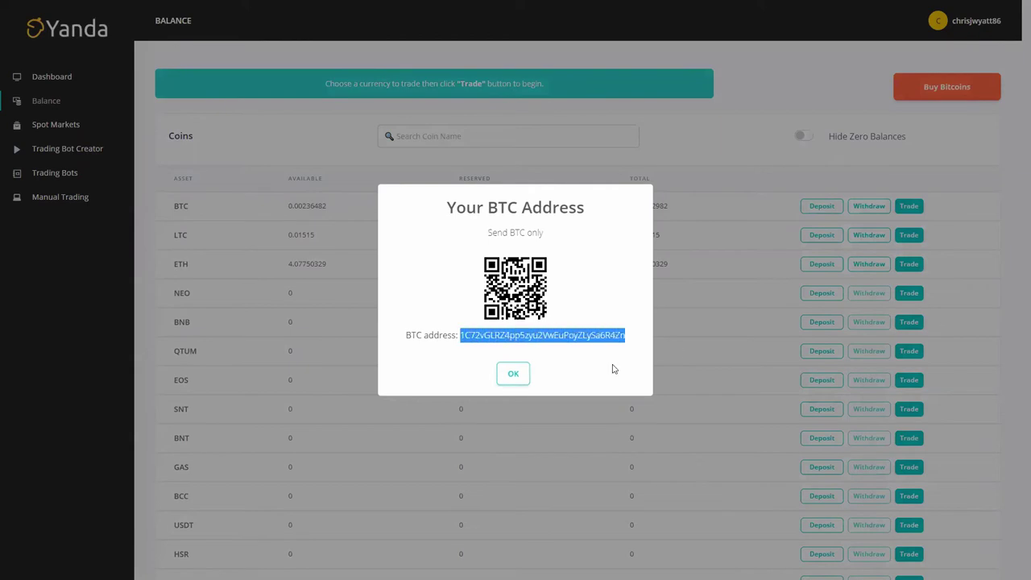
pyautogui.click(512, 372)
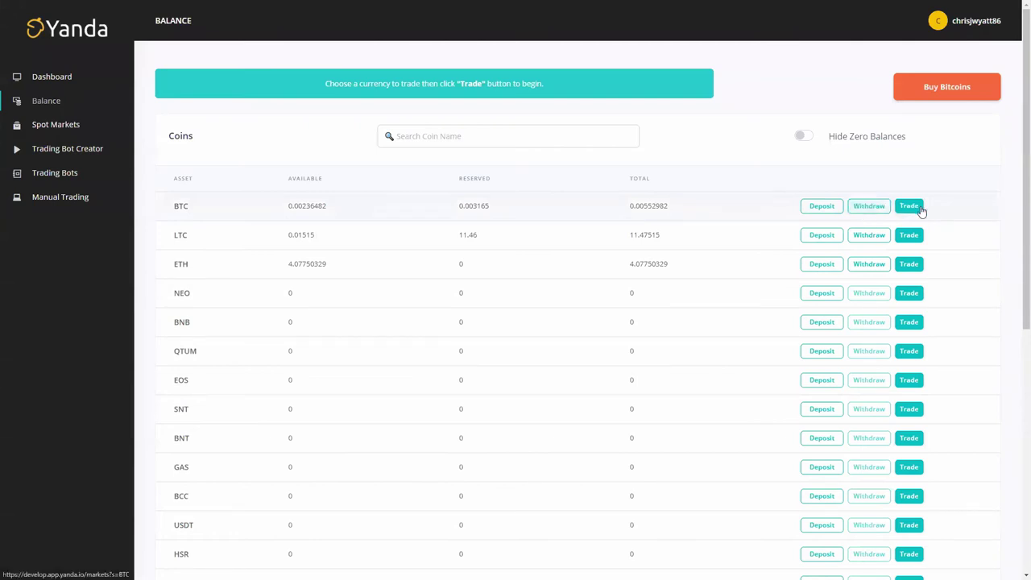
# - Return to the dashboard and review the spot balance, bots and assets figures
pyautogui.click(56, 87)
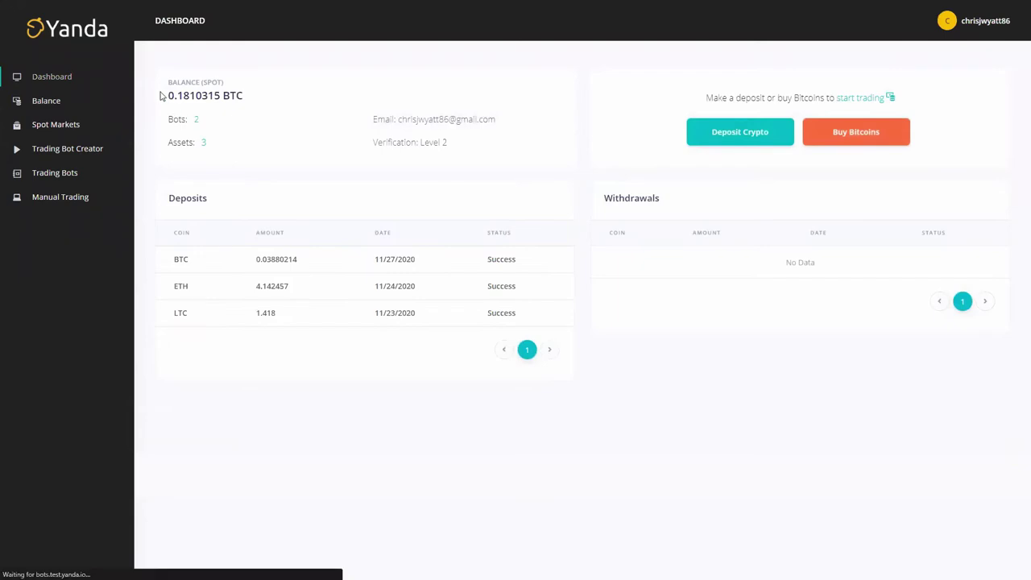
pyautogui.moveTo(166, 95); pyautogui.dragTo(246, 100)
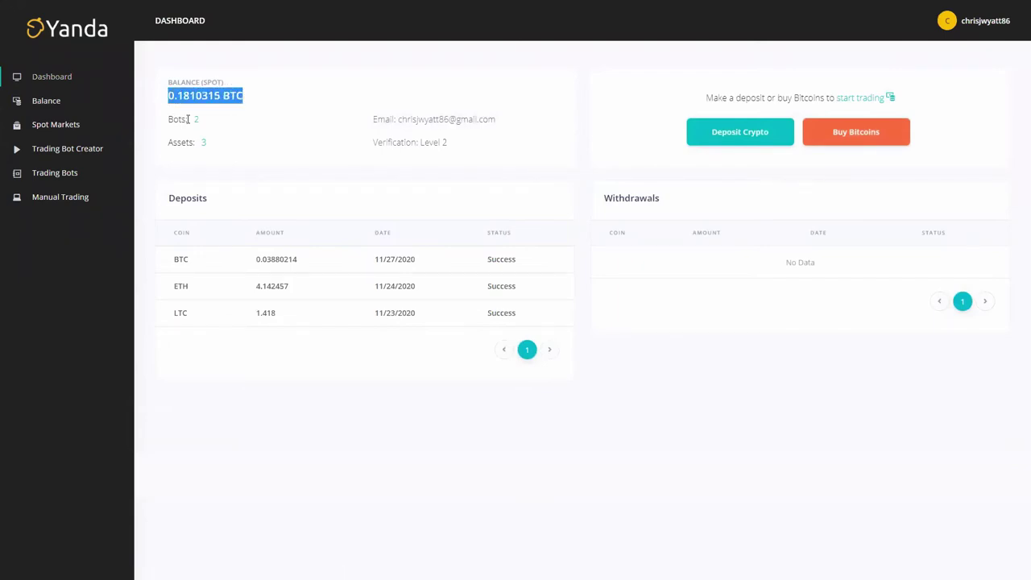
pyautogui.moveTo(168, 120); pyautogui.dragTo(215, 149)
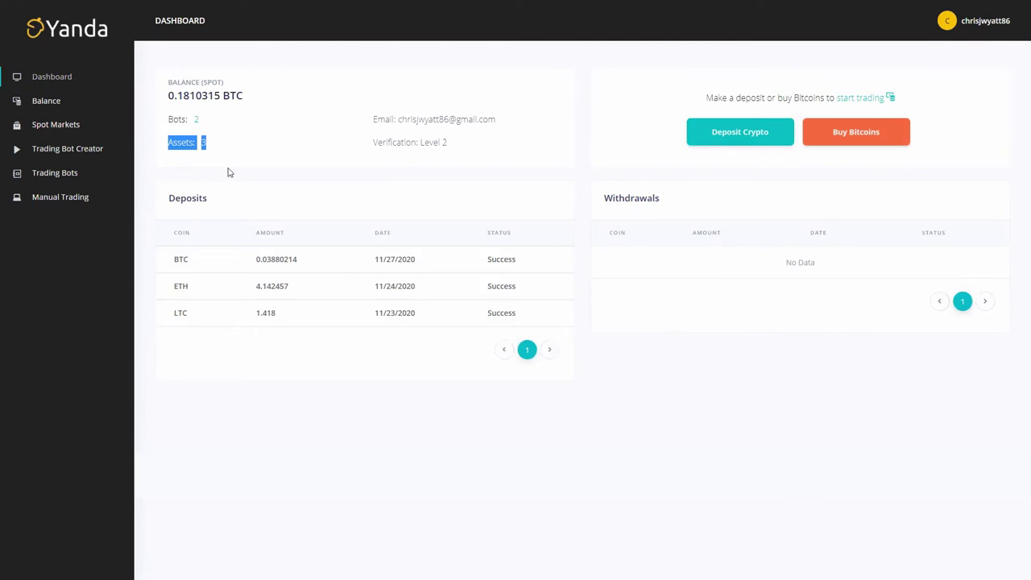
# - Choose BTC from the coin balances for trading and start creating a bot for the LTCBTC pair
pyautogui.click(58, 102)
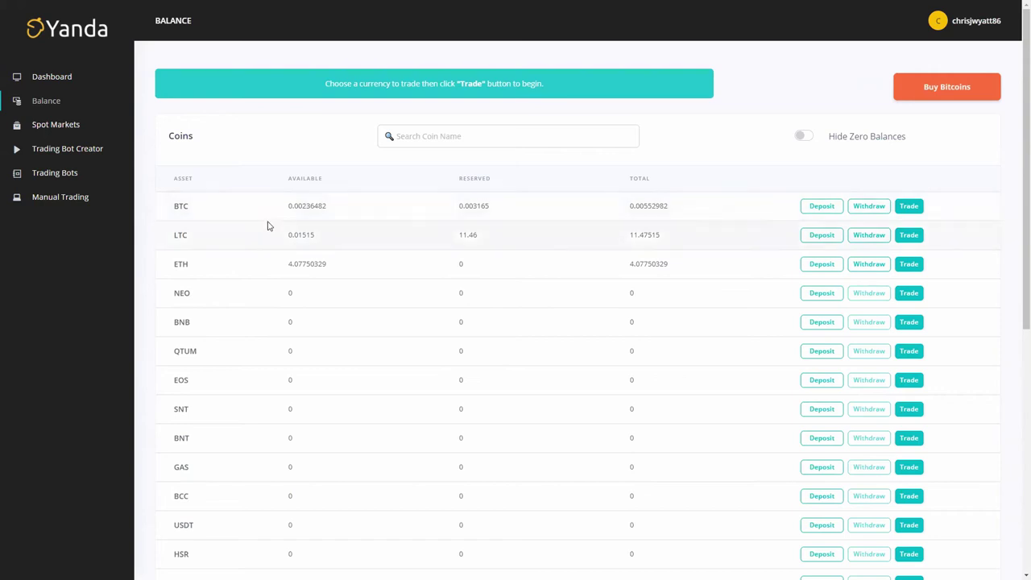
pyautogui.click(909, 209)
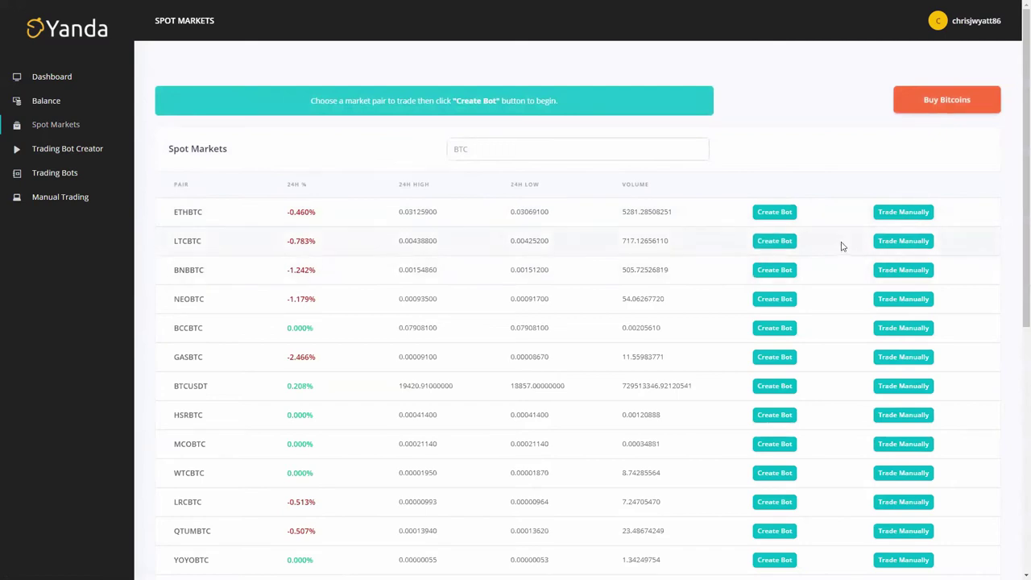
pyautogui.click(784, 246)
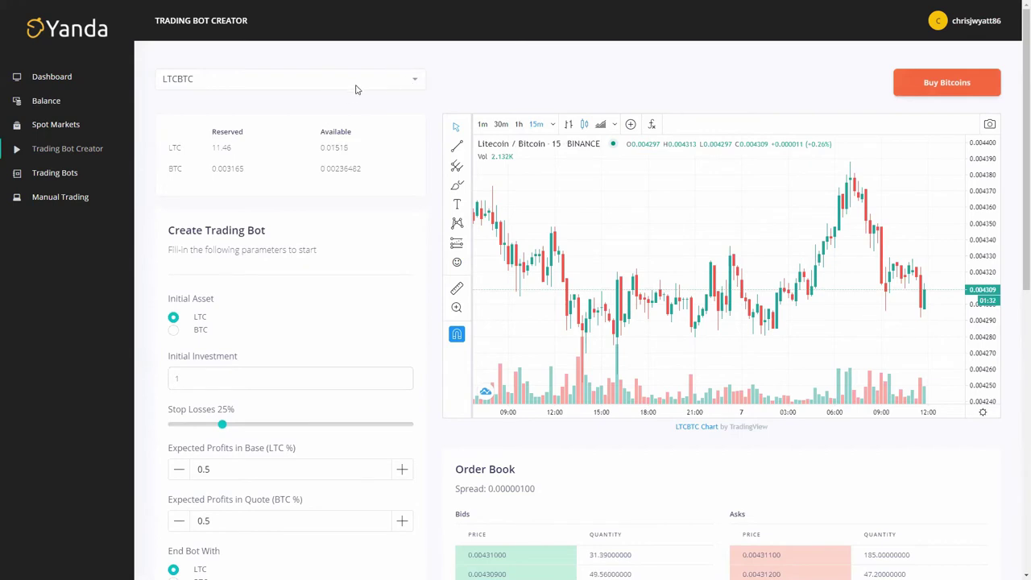
# - Browse the trading pairs available in the bot creator and keep LTCBTC selected
pyautogui.click(402, 87)
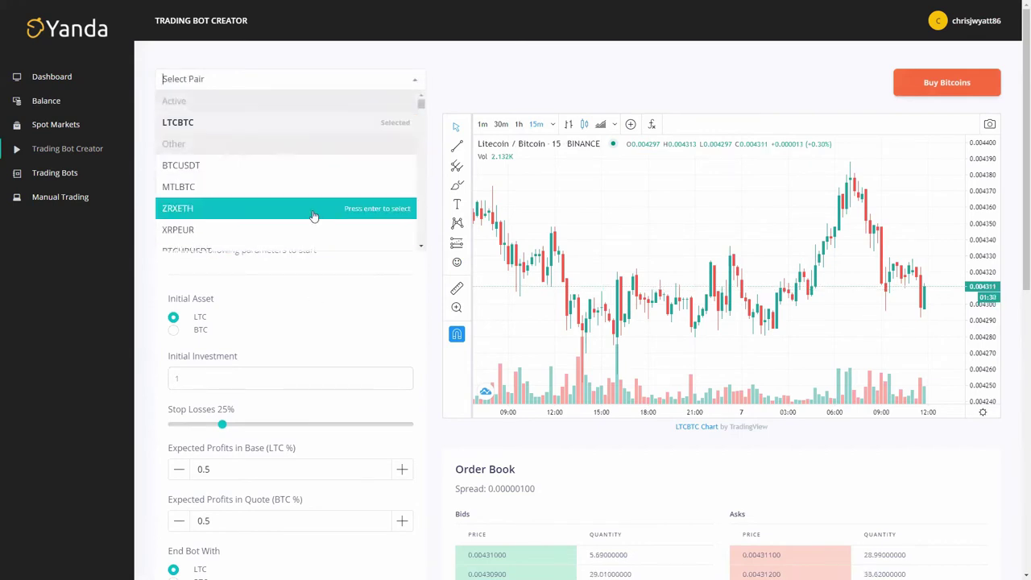
pyautogui.scroll(-1, 320, 181)
pyautogui.scroll(-6, 320, 180)
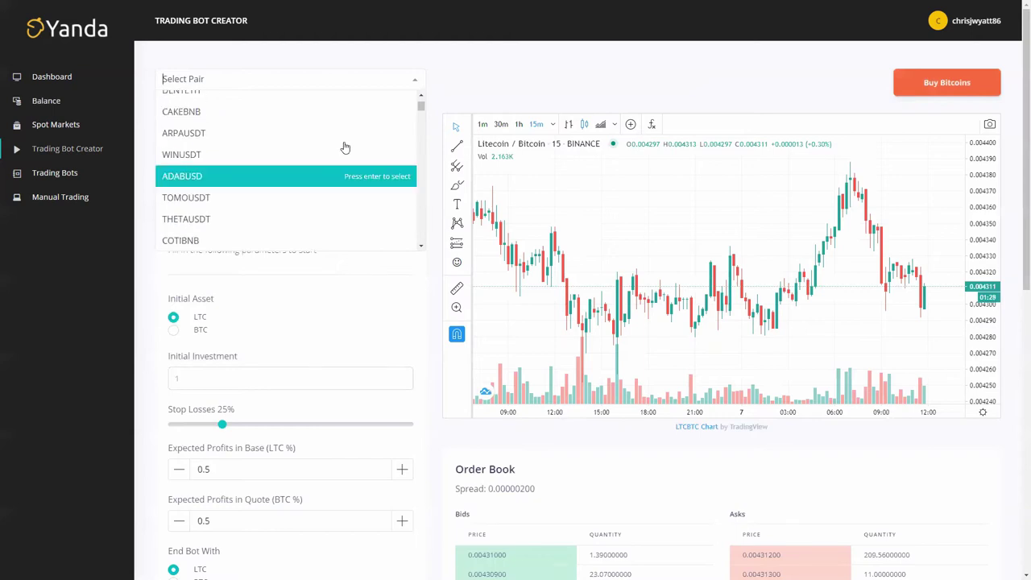
pyautogui.click(452, 79)
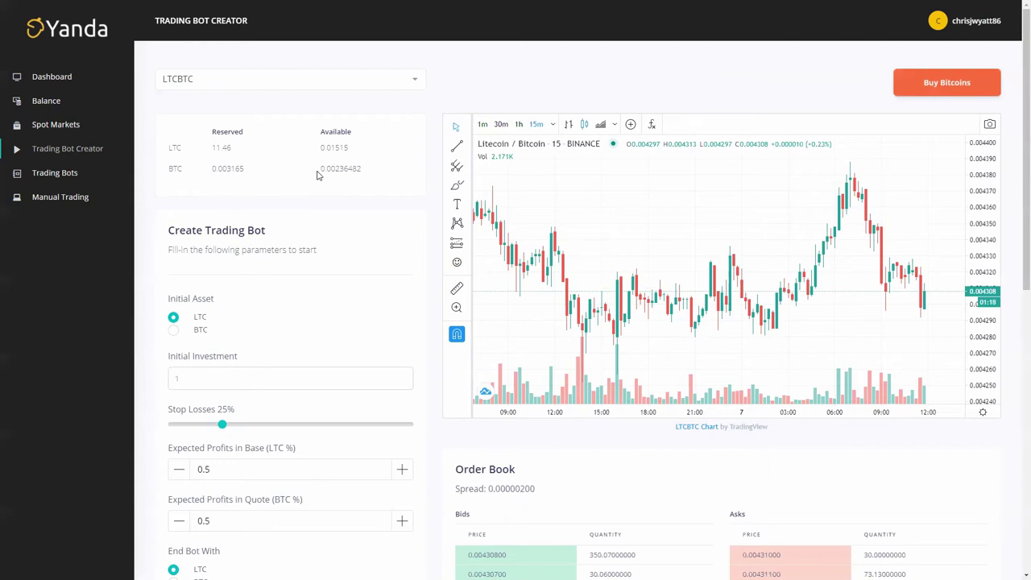
# - Highlight the available BTC amount in the LTCBTC balance summary
pyautogui.moveTo(332, 171); pyautogui.dragTo(358, 172)
pyautogui.click(316, 172)
pyautogui.moveTo(320, 172); pyautogui.dragTo(362, 170)
pyautogui.rightClick(352, 168)
pyautogui.click(392, 172)
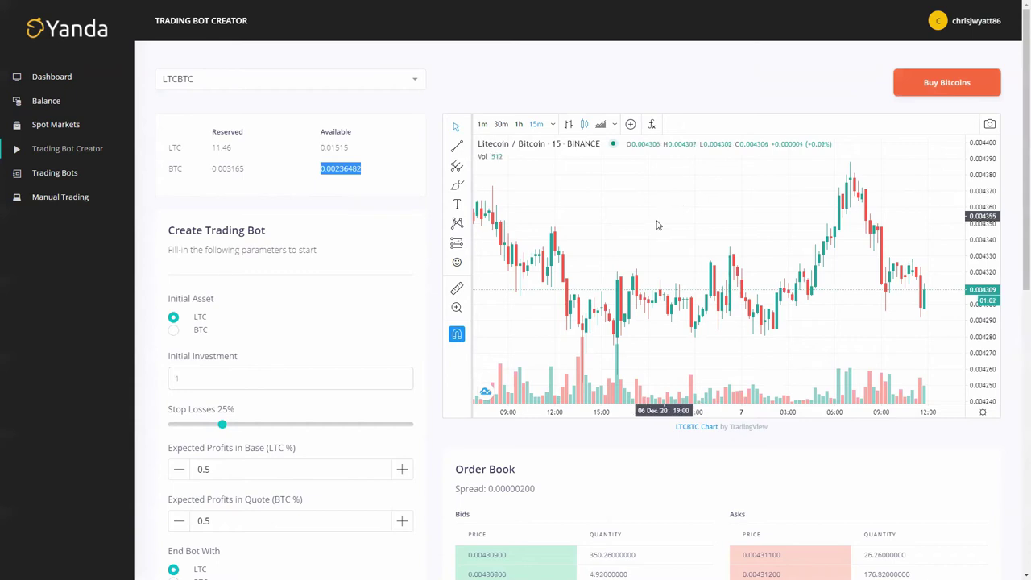
# - Look through the chart's drawing tools, including the pitchfork and Fibonacci, brush and shape, and pattern sets
pyautogui.click(467, 145)
pyautogui.click(467, 168)
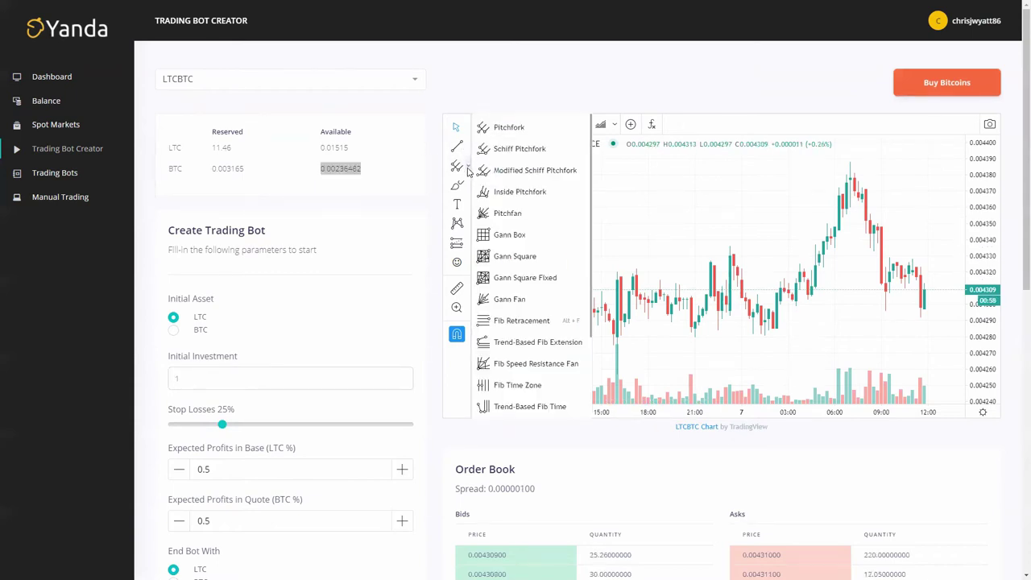
pyautogui.click(469, 188)
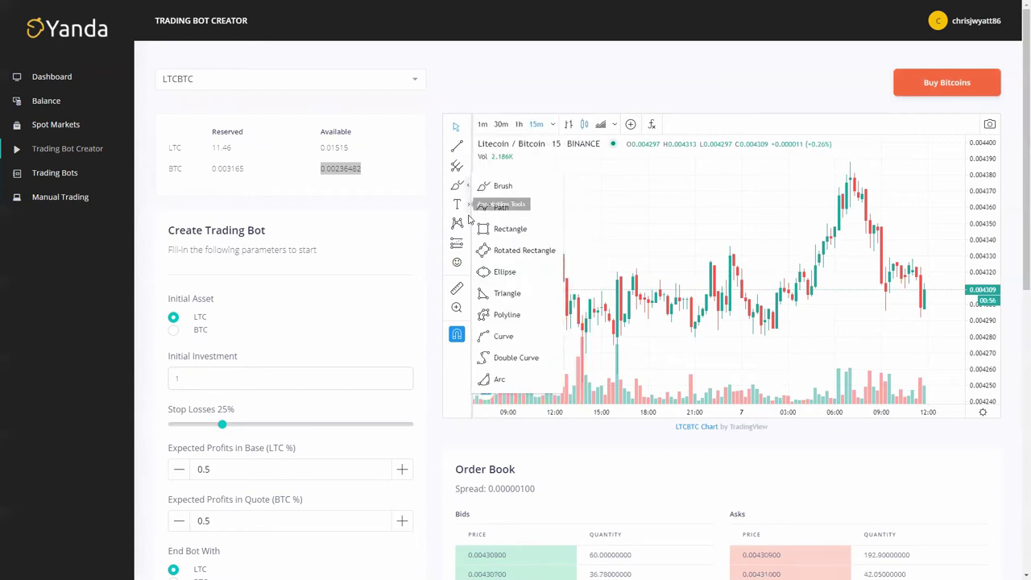
pyautogui.click(467, 225)
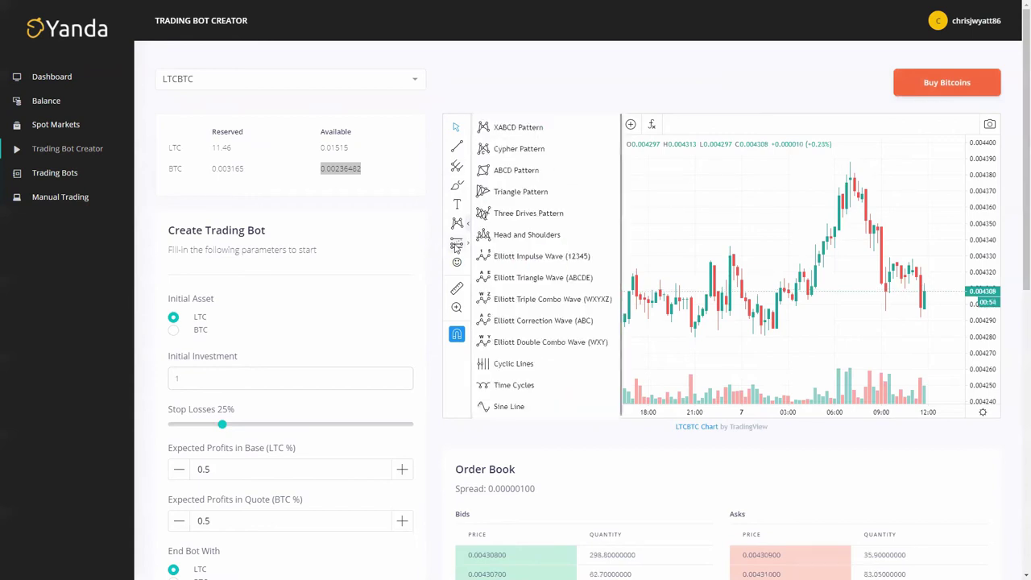
pyautogui.click(684, 129)
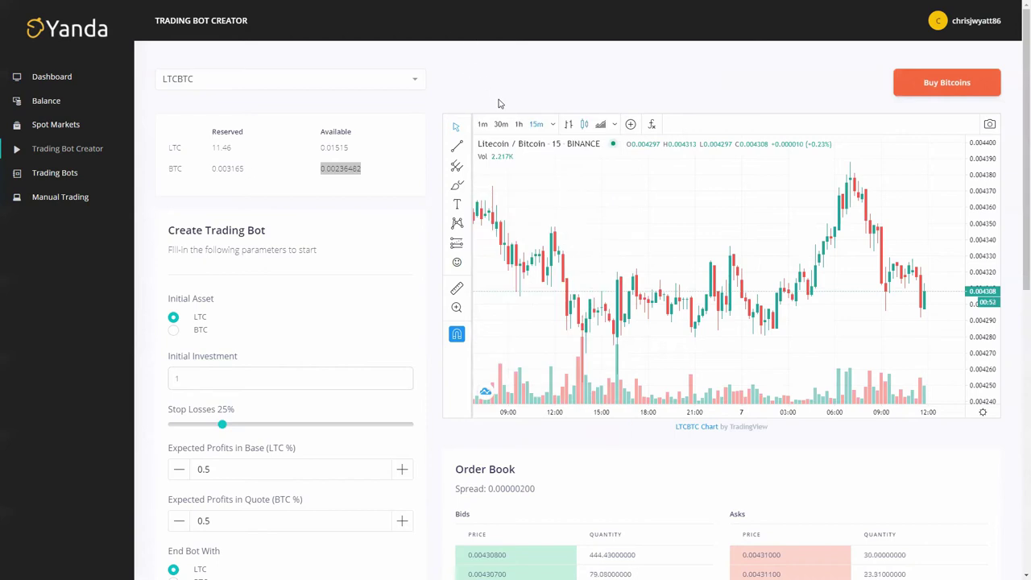
# - Review the chart's time intervals and switch the LTCBTC chart to the Area style
pyautogui.click(553, 124)
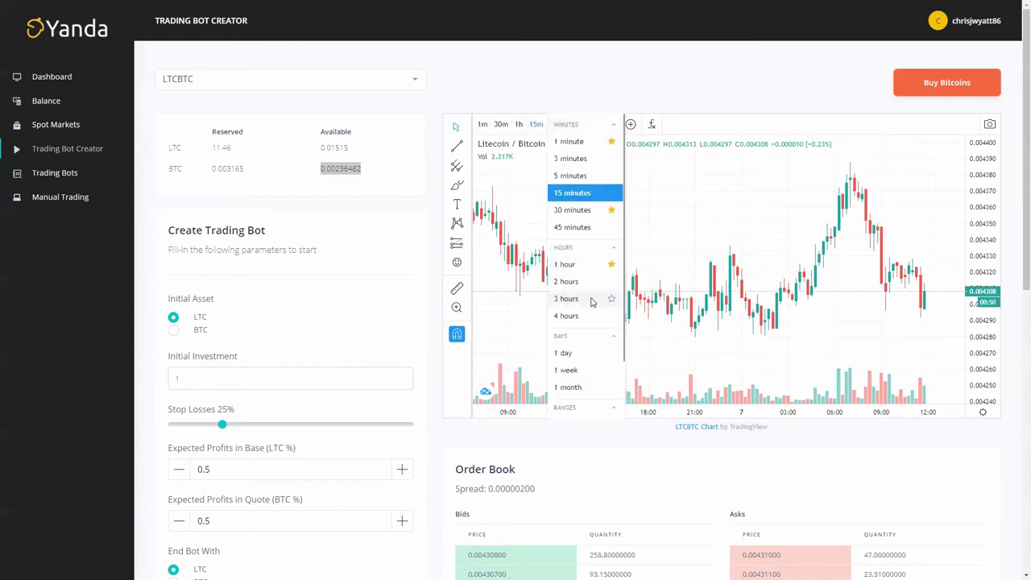
pyautogui.scroll(-2, 592, 301)
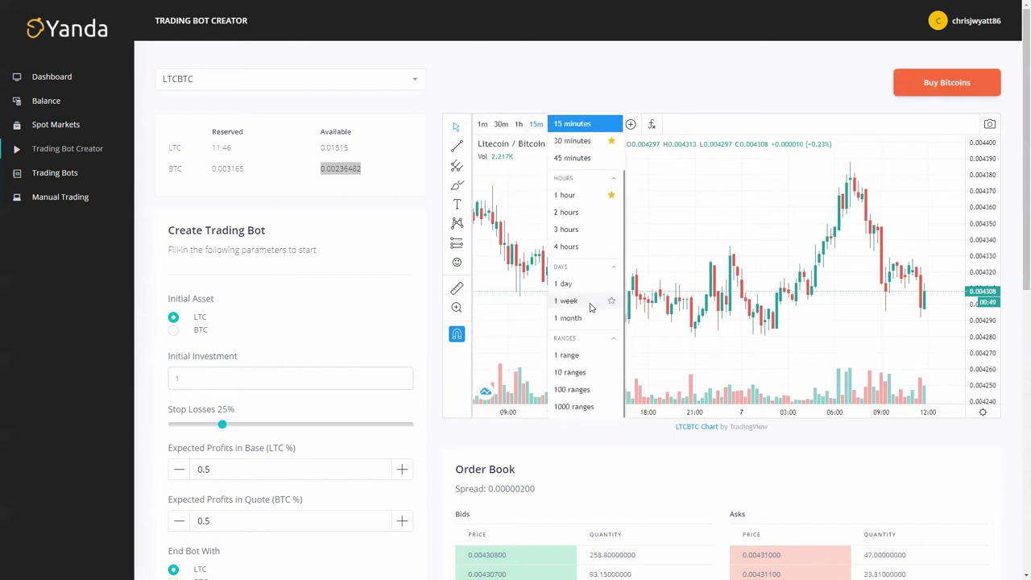
pyautogui.click(703, 123)
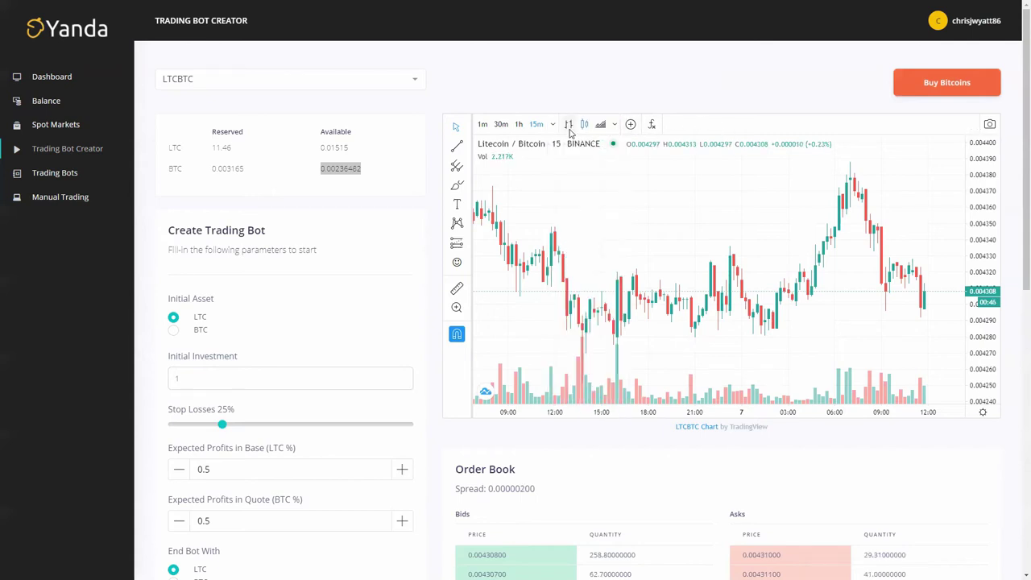
pyautogui.click(600, 126)
pyautogui.click(614, 125)
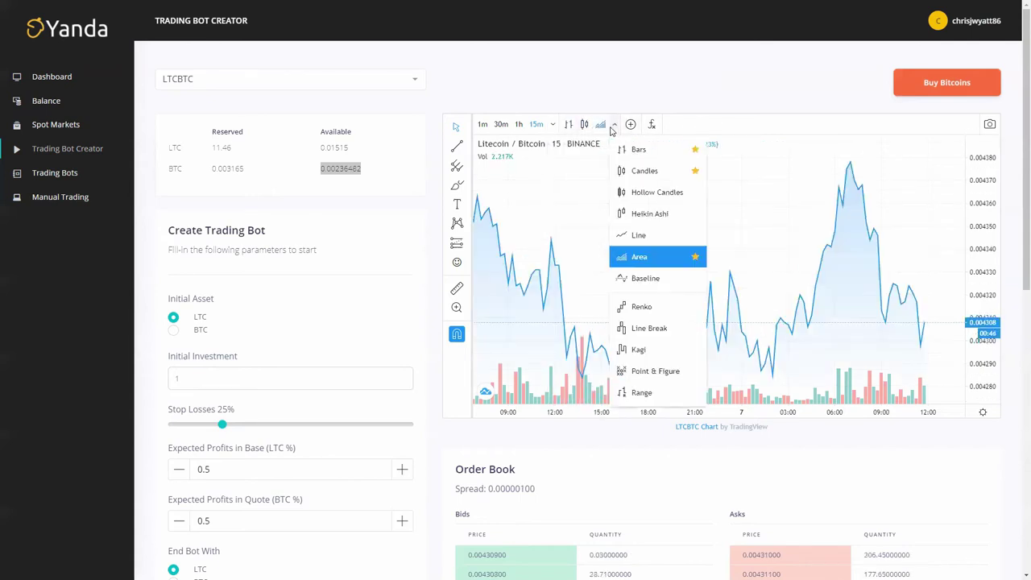
# - Browse the technical indicators available for the LTCBTC chart
pyautogui.click(652, 124)
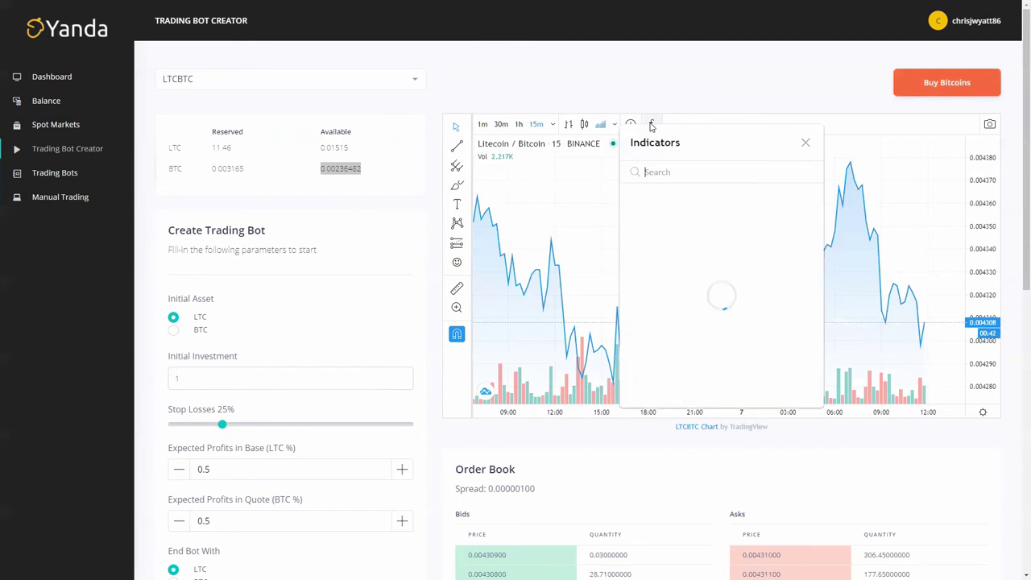
pyautogui.scroll(-3, 676, 212)
pyautogui.scroll(-15, 675, 212)
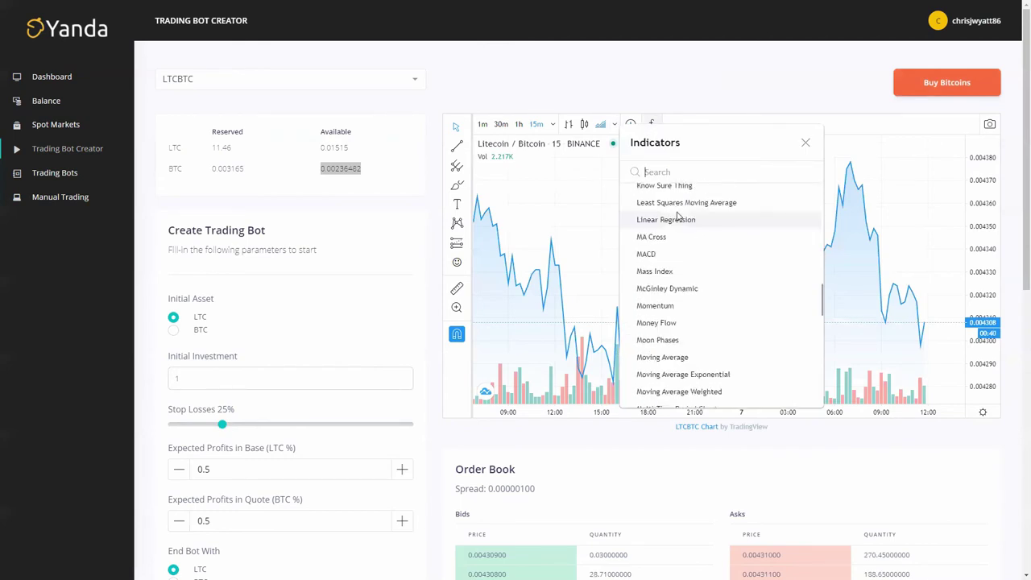
pyautogui.scroll(5, 661, 298)
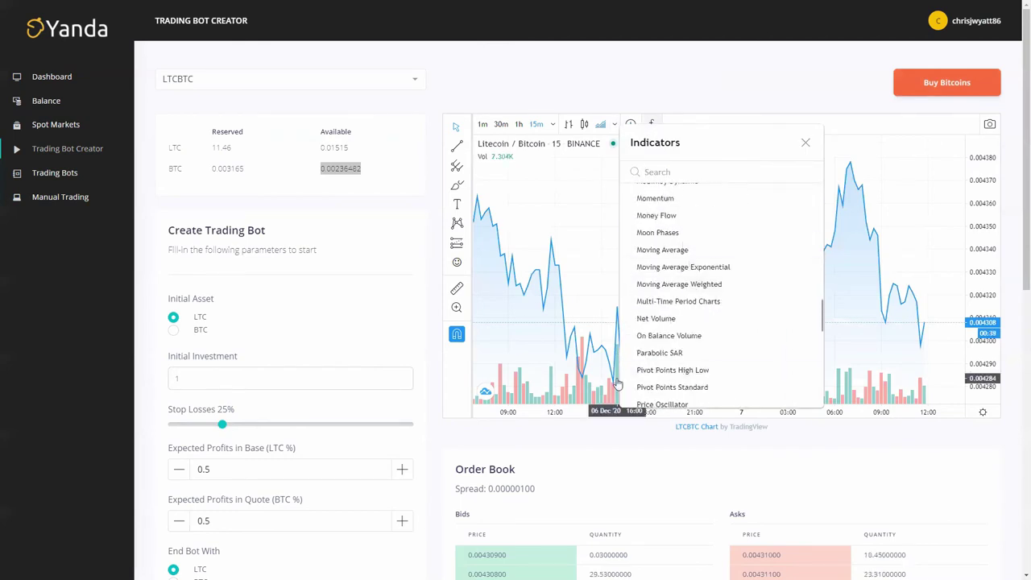
pyautogui.scroll(-2, 614, 372)
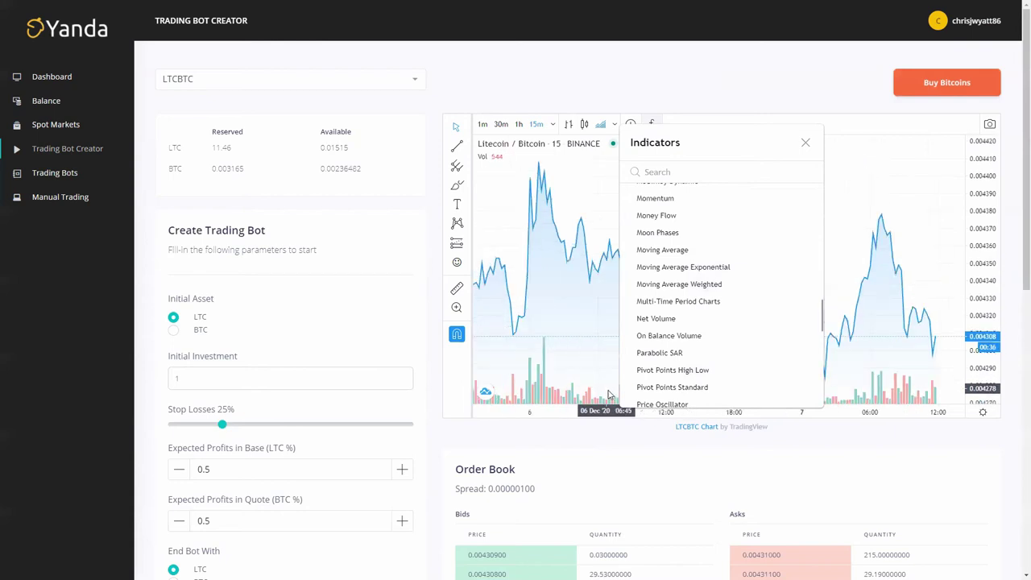
# - Examine the order book's bids and asks, the running bots and the trading bot parameters
pyautogui.scroll(-3, 650, 453)
pyautogui.scroll(-3, 626, 393)
pyautogui.scroll(1, 493, 146)
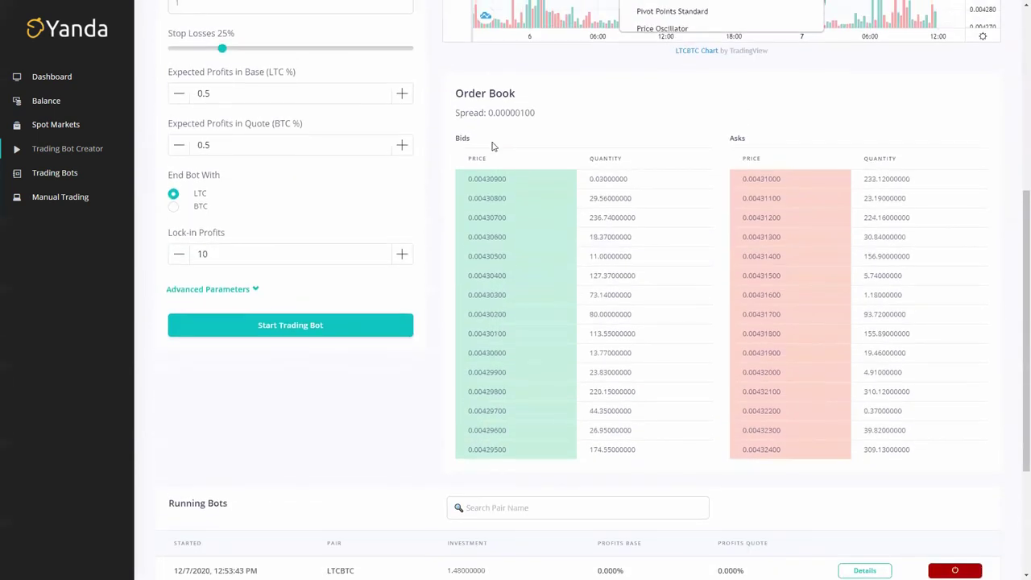
pyautogui.scroll(5, 637, 169)
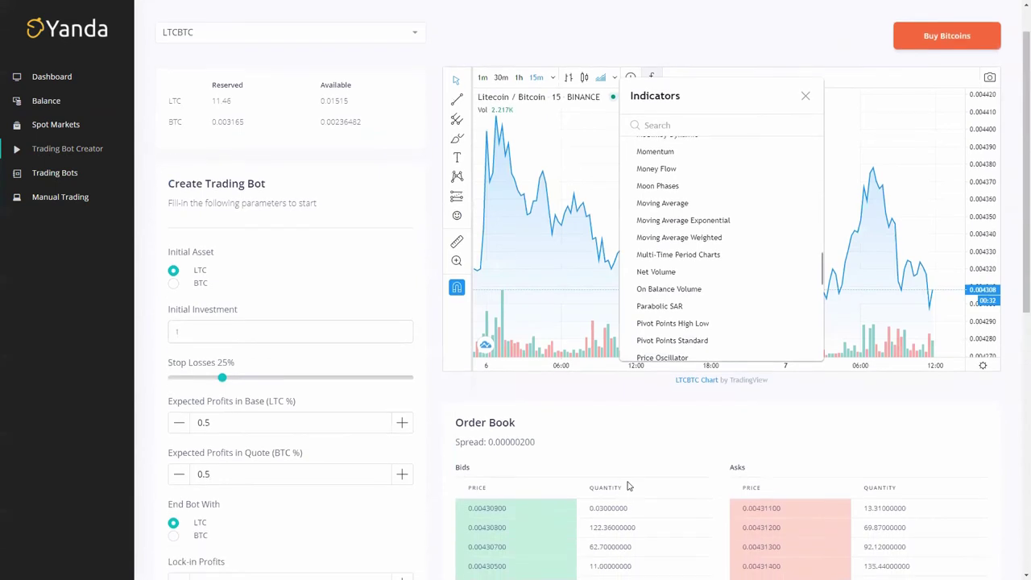
pyautogui.scroll(-2, 226, 224)
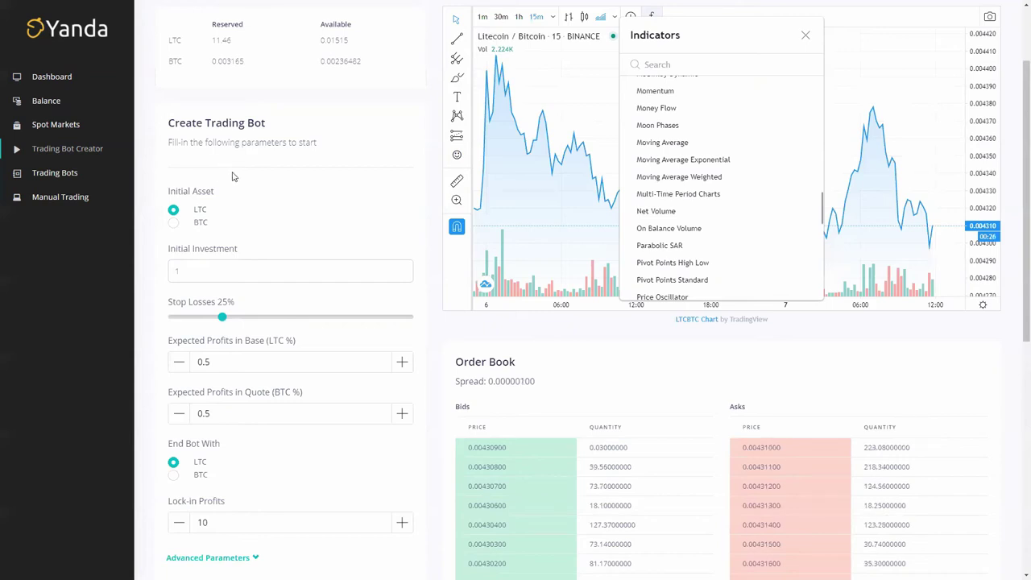
# - Set the new bot's initial asset to BTC and its initial investment to 0.00236482
pyautogui.click(173, 223)
pyautogui.doubleClick(178, 271)
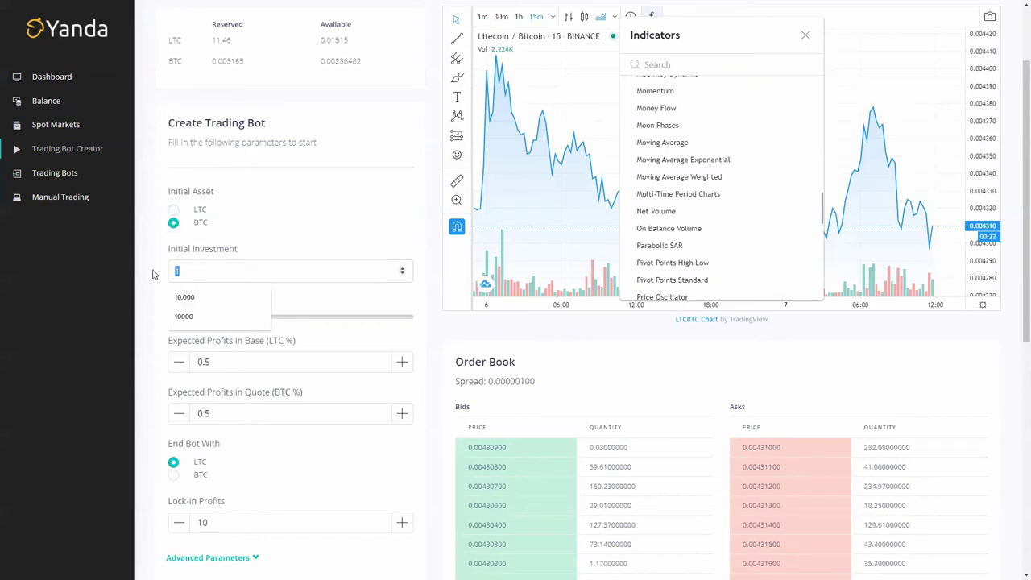
pyautogui.rightClick(233, 270)
pyautogui.click(245, 300)
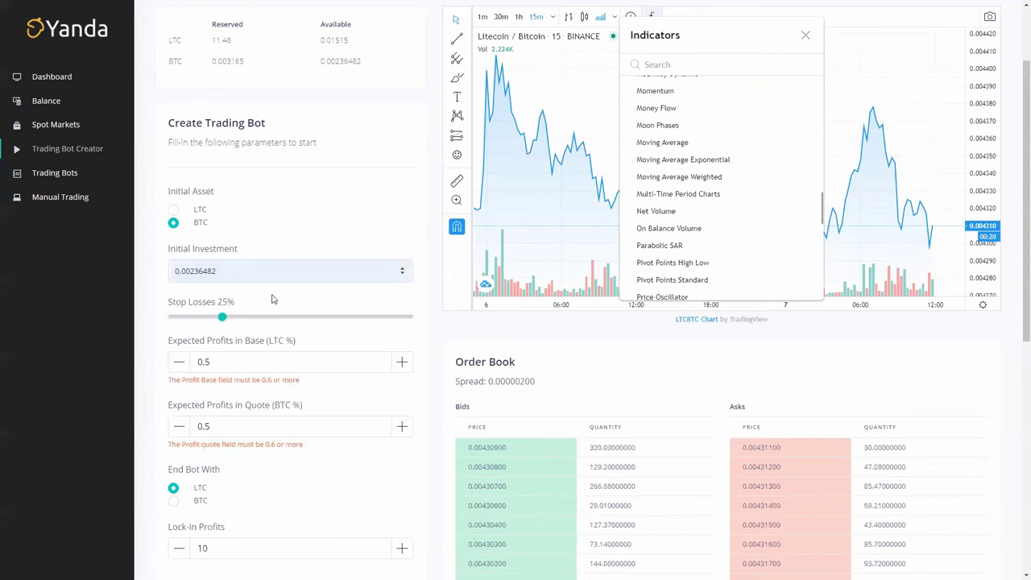
# - Set the bot's expected profits to 0.6% in both base (LTC) and quote (BTC)
pyautogui.scroll(-1, 272, 300)
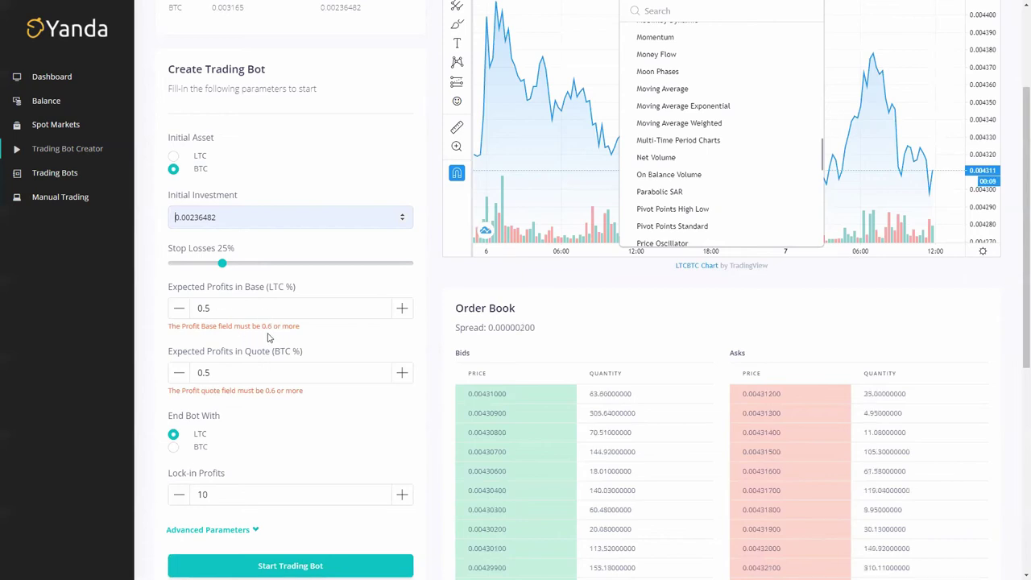
pyautogui.click(403, 308)
pyautogui.click(402, 360)
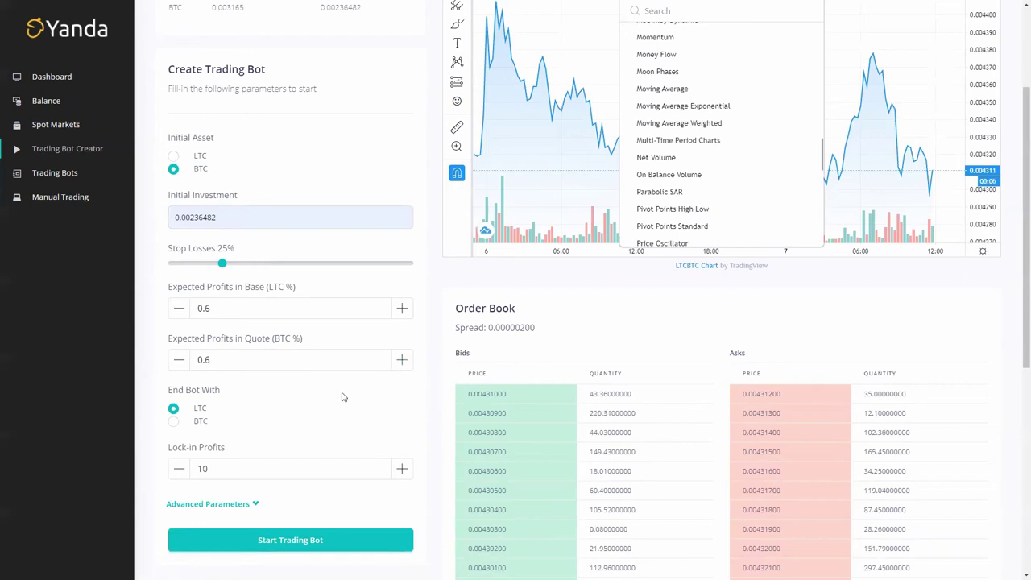
# - Have the bot end with BTC and set its lock-in profits to 1
pyautogui.scroll(-2, 292, 396)
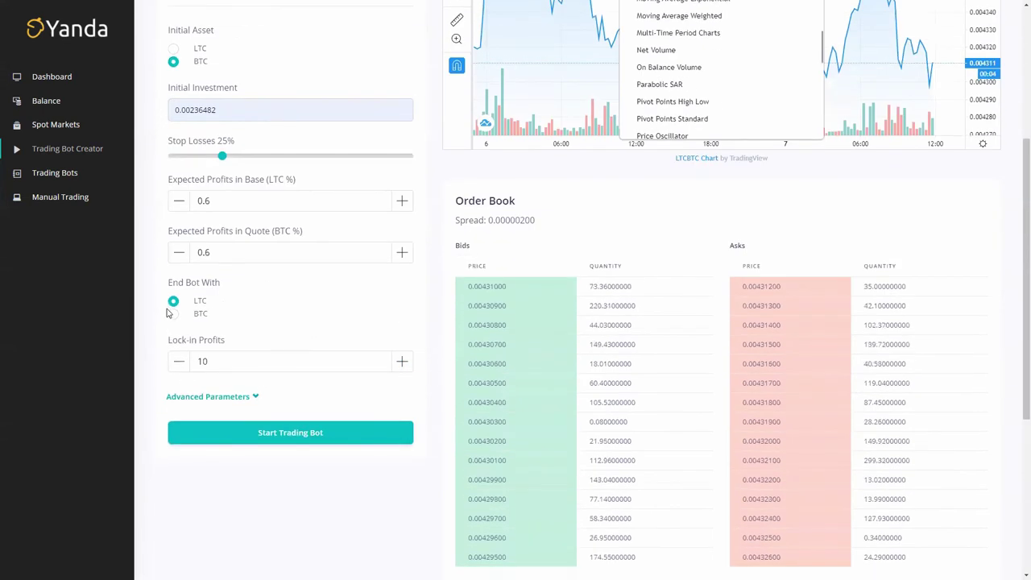
pyautogui.click(173, 313)
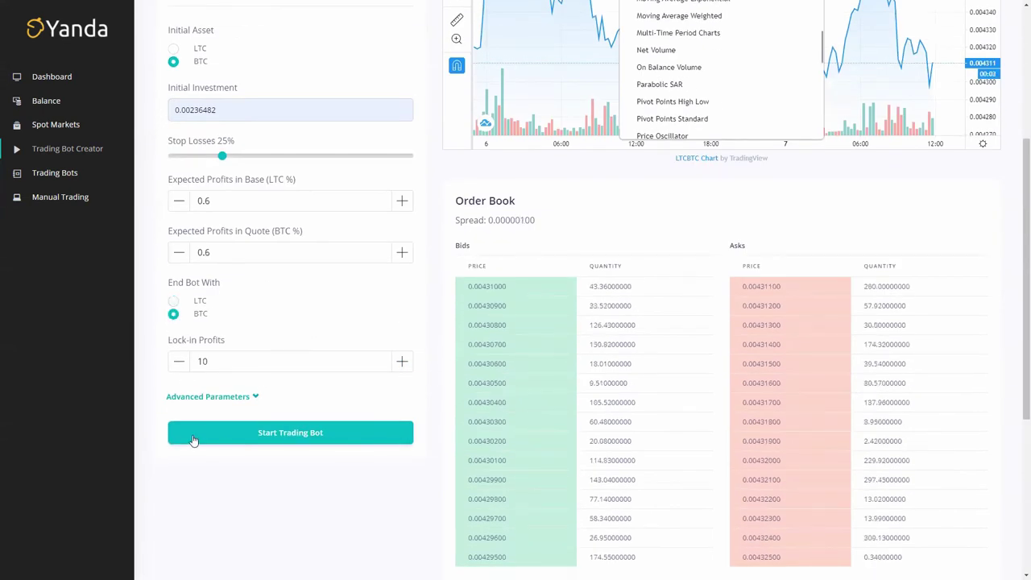
pyautogui.doubleClick(185, 366)
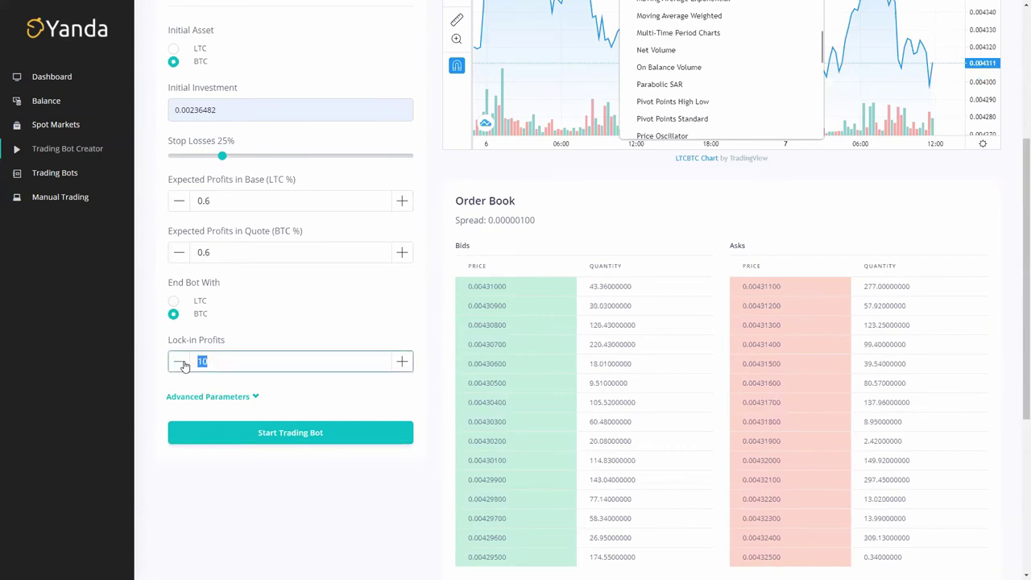
pyautogui.write('1')
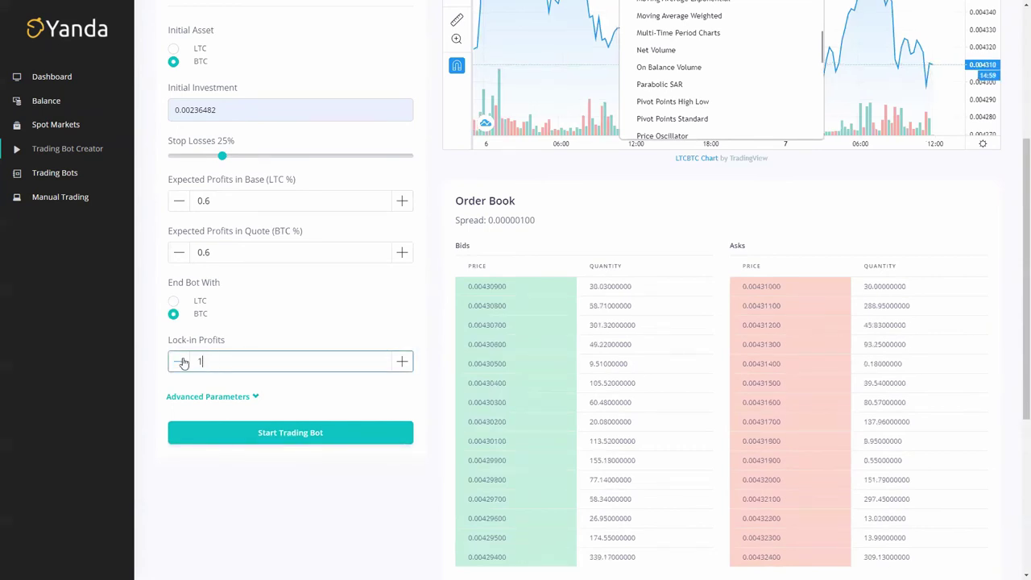
# - Reveal the advanced parameters, leave them disabled, and start the LTCBTC trading bot
pyautogui.click(227, 398)
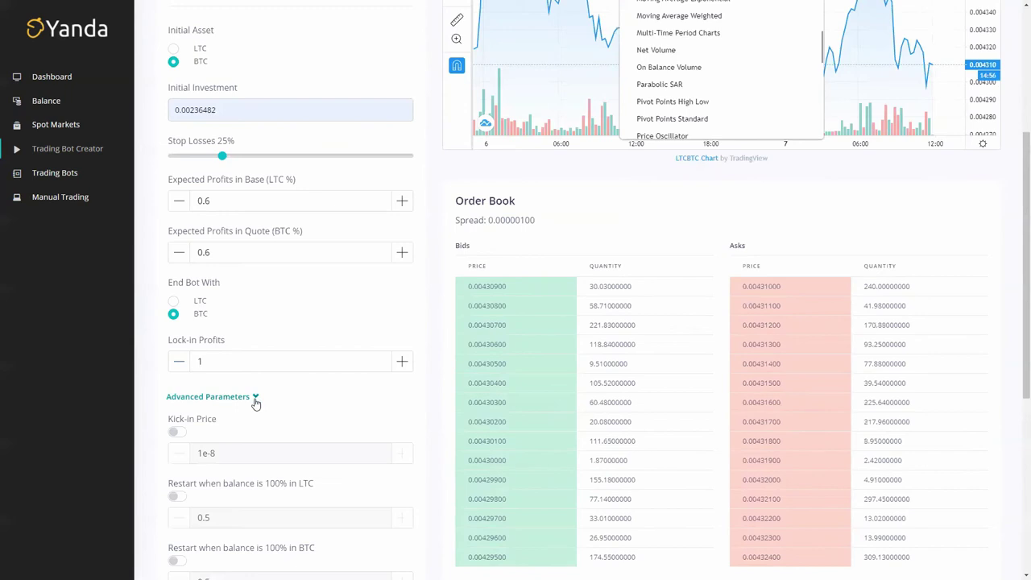
pyautogui.scroll(-1, 255, 403)
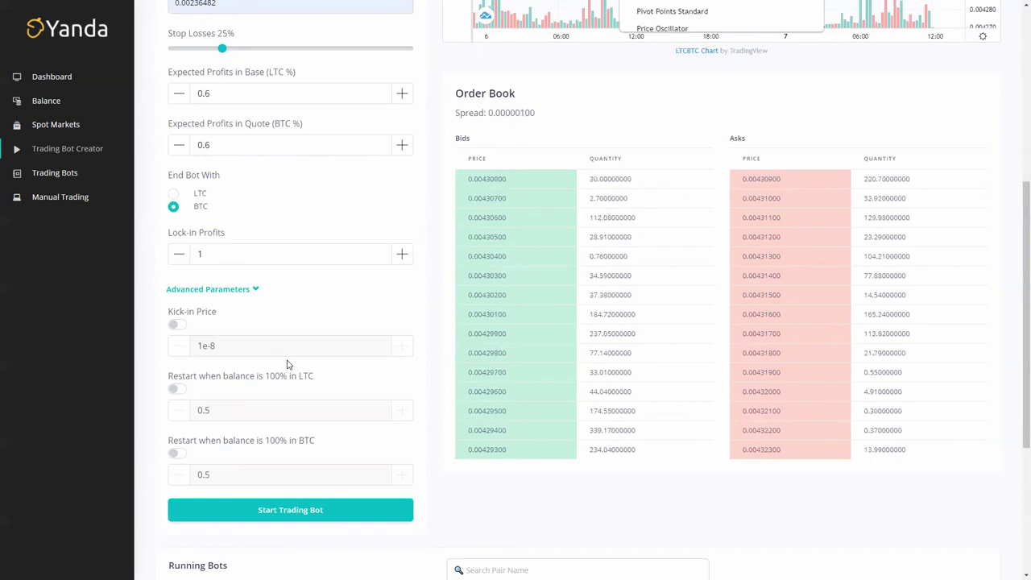
pyautogui.scroll(-1, 287, 365)
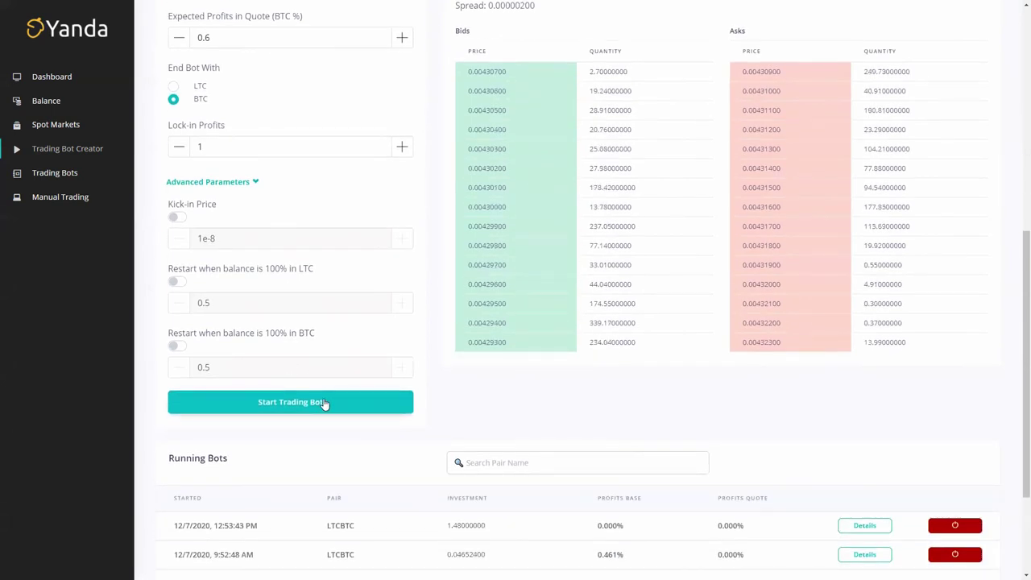
pyautogui.click(323, 402)
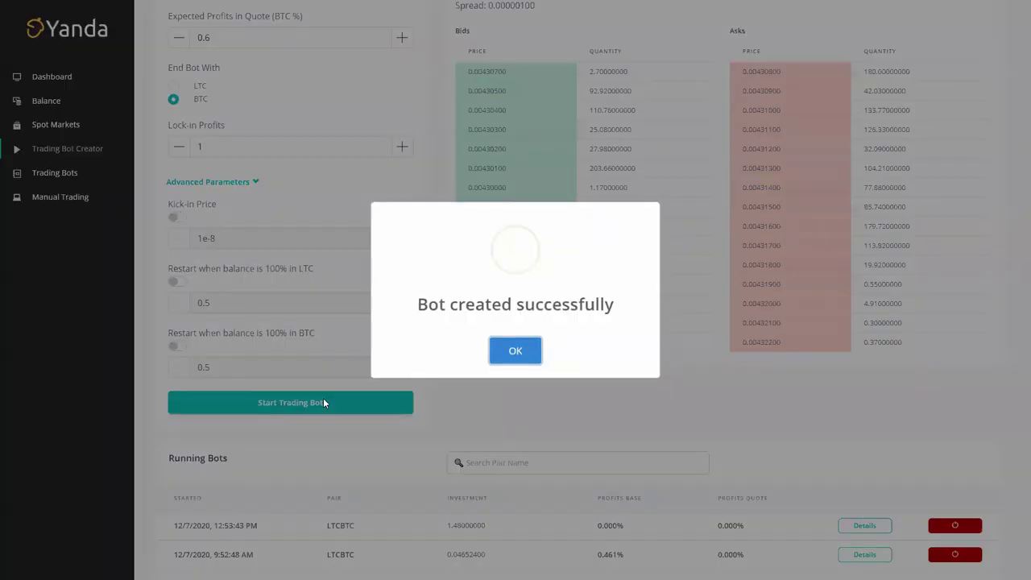
pyautogui.click(513, 354)
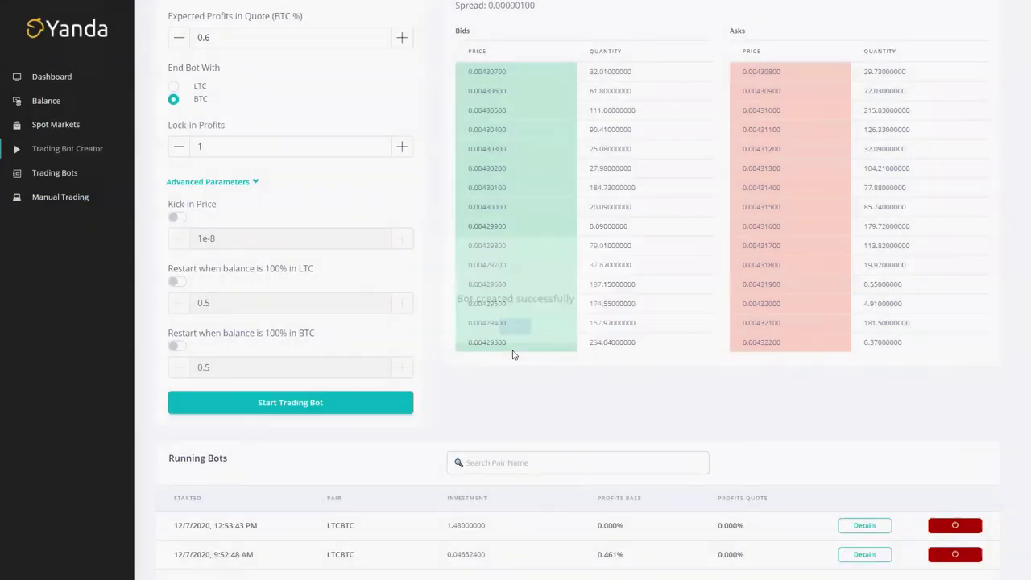
# - Review the details of the most recently started LTCBTC bot, including its status, parameters and filled orders
pyautogui.scroll(-2, 522, 380)
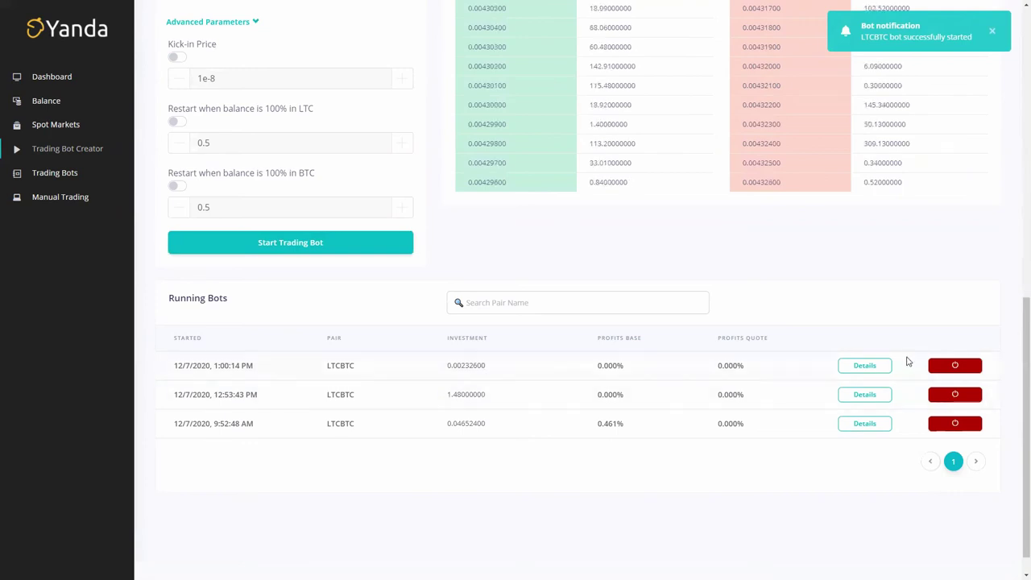
pyautogui.click(862, 367)
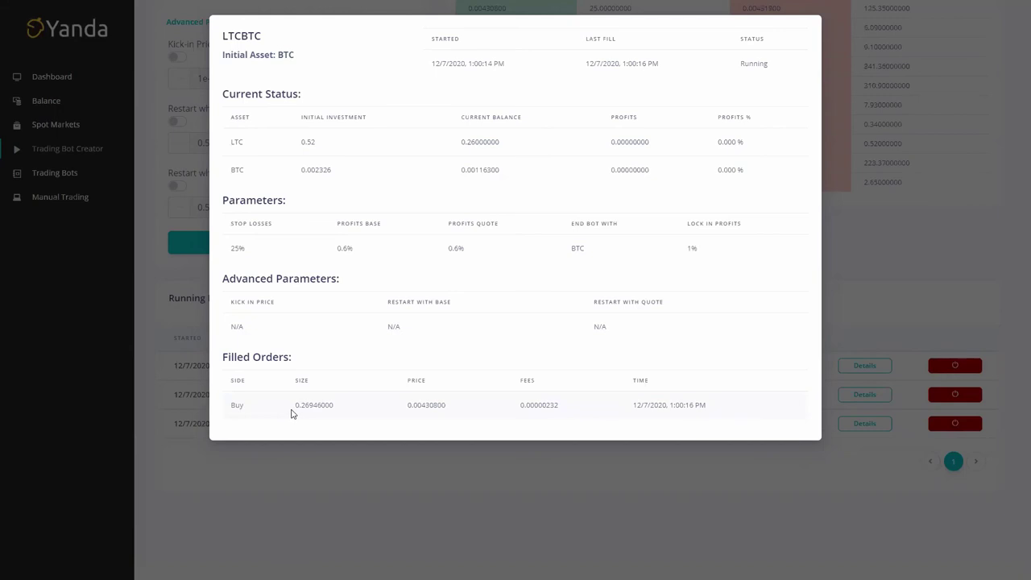
pyautogui.click(285, 500)
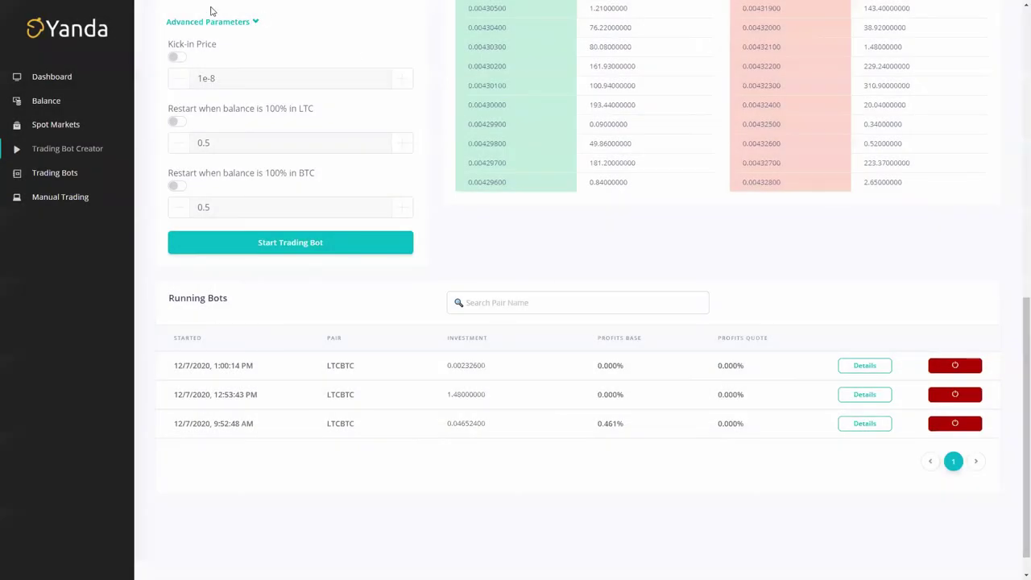
# - Look over the running and closed bots on the Trading Bots page
pyautogui.click(68, 177)
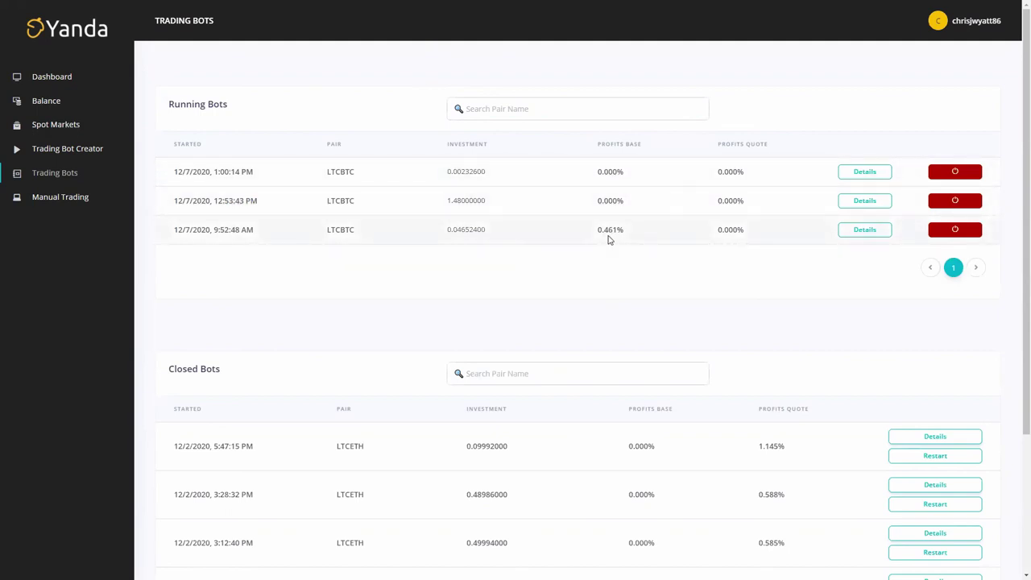
pyautogui.scroll(-3, 621, 239)
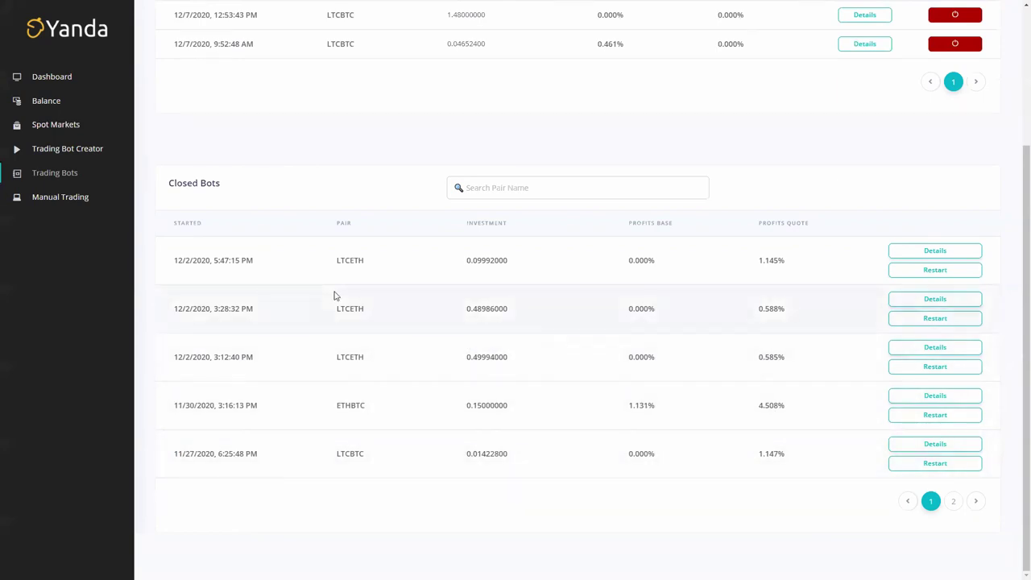
pyautogui.scroll(5, 336, 295)
# - Review the BTCUSDT trading widget on the Manual Trading page and switch the chart to the Area style
pyautogui.click(40, 200)
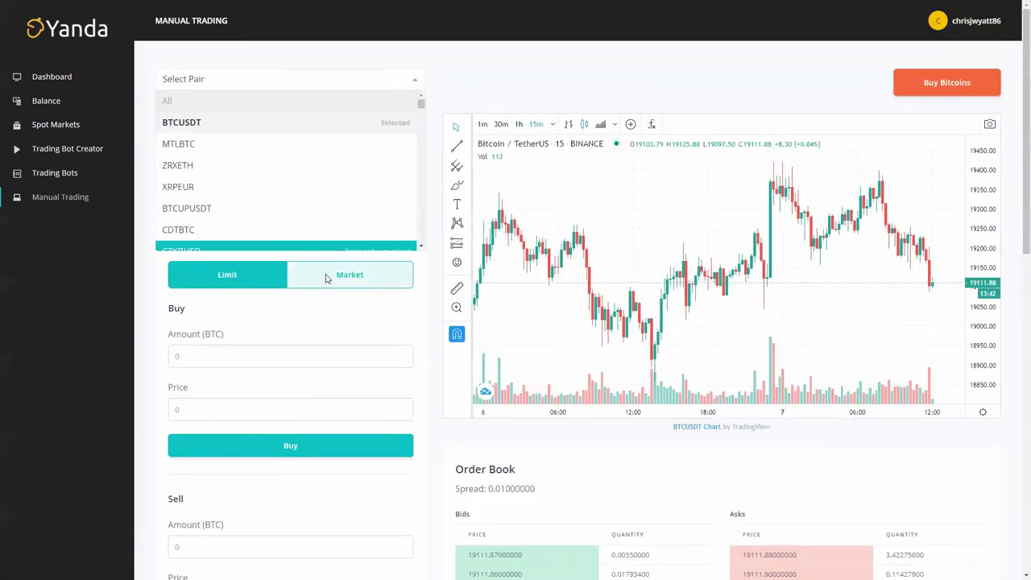
pyautogui.click(441, 282)
pyautogui.scroll(-2, 379, 302)
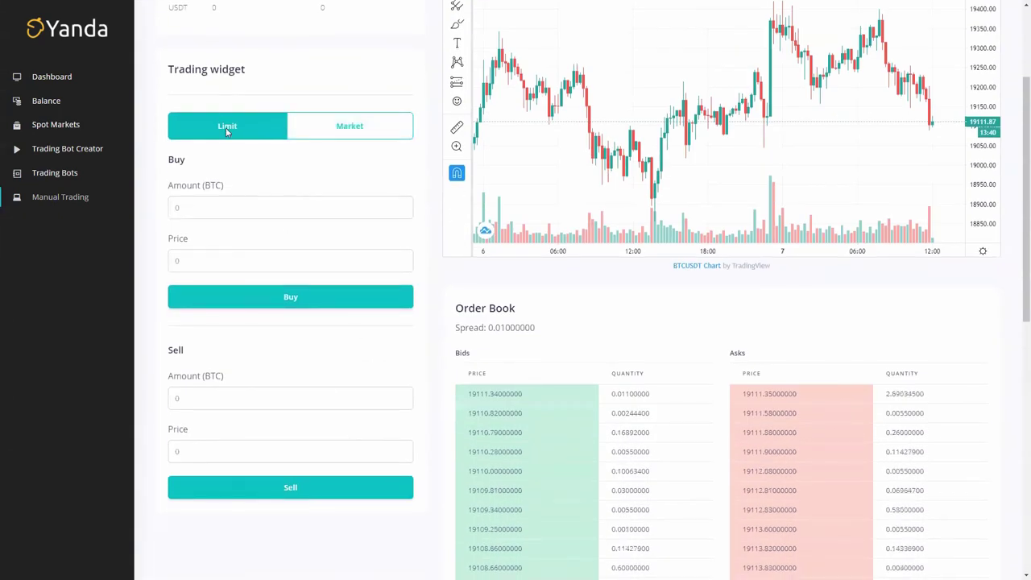
pyautogui.scroll(2, 610, 341)
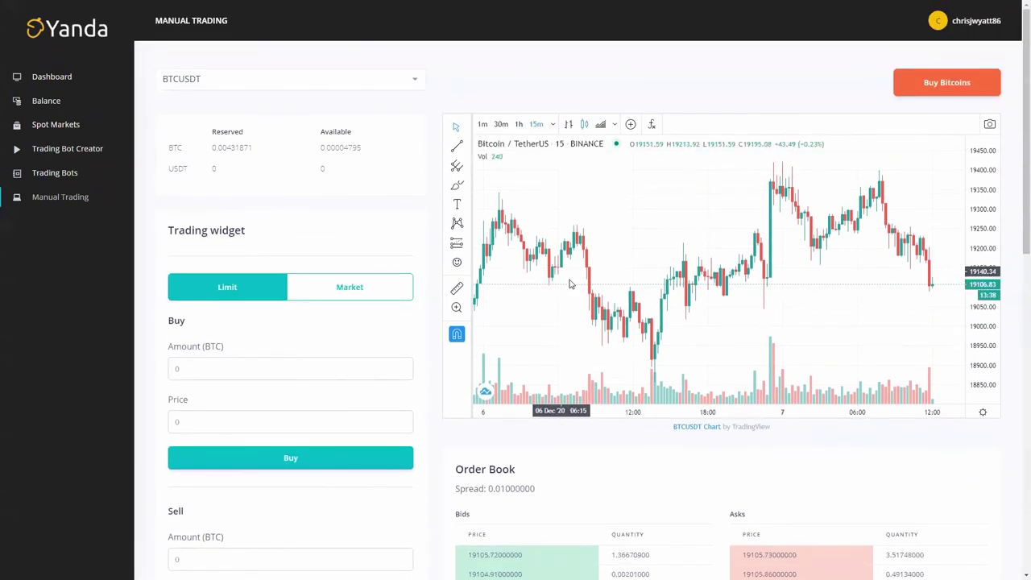
pyautogui.click(600, 124)
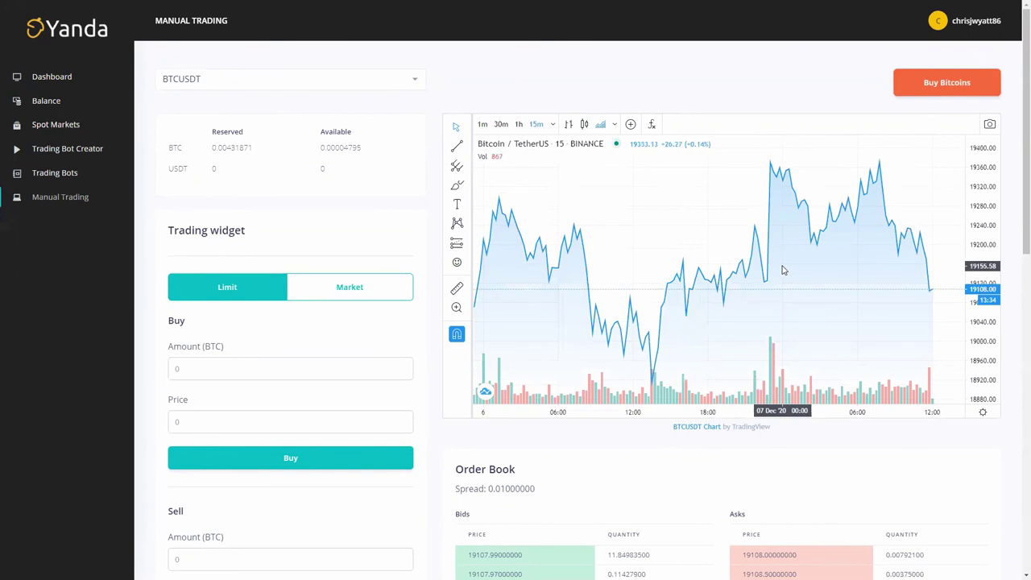